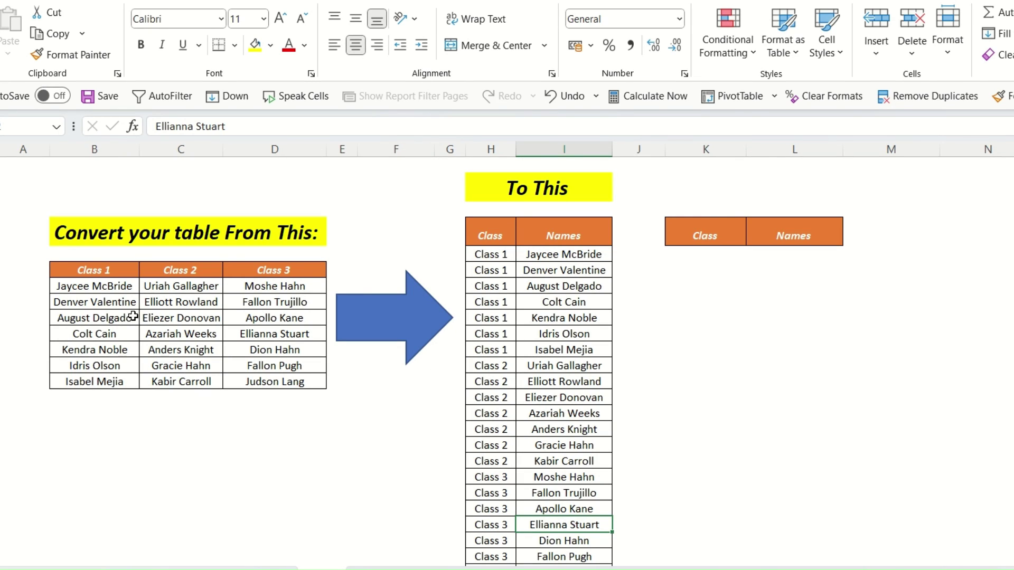
Highlight the source class table, the example Class/Names list and each class's name range.
left_click_drag(85, 270, 264, 377)
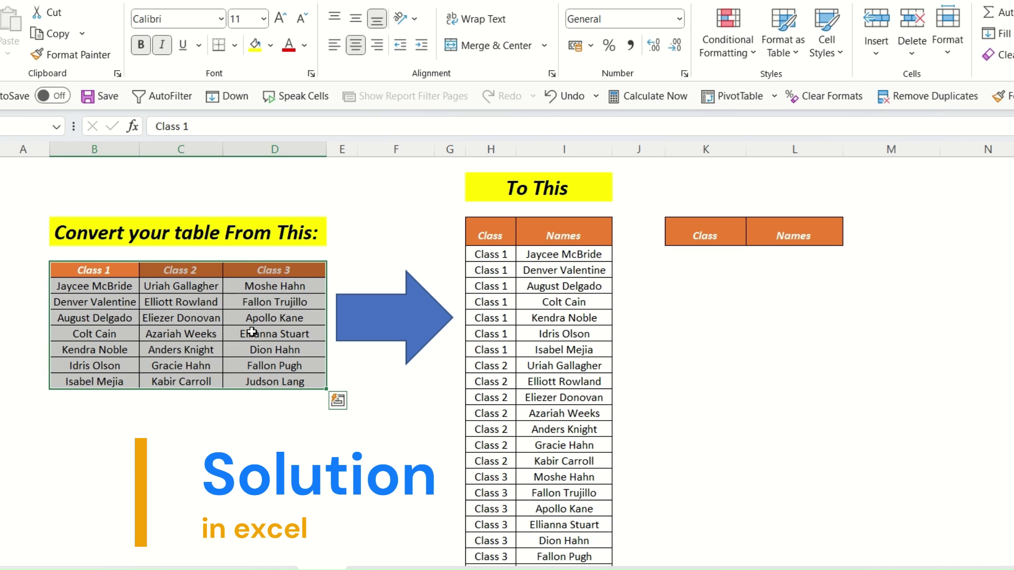
left_click_drag(513, 236, 585, 463)
left_click(566, 508)
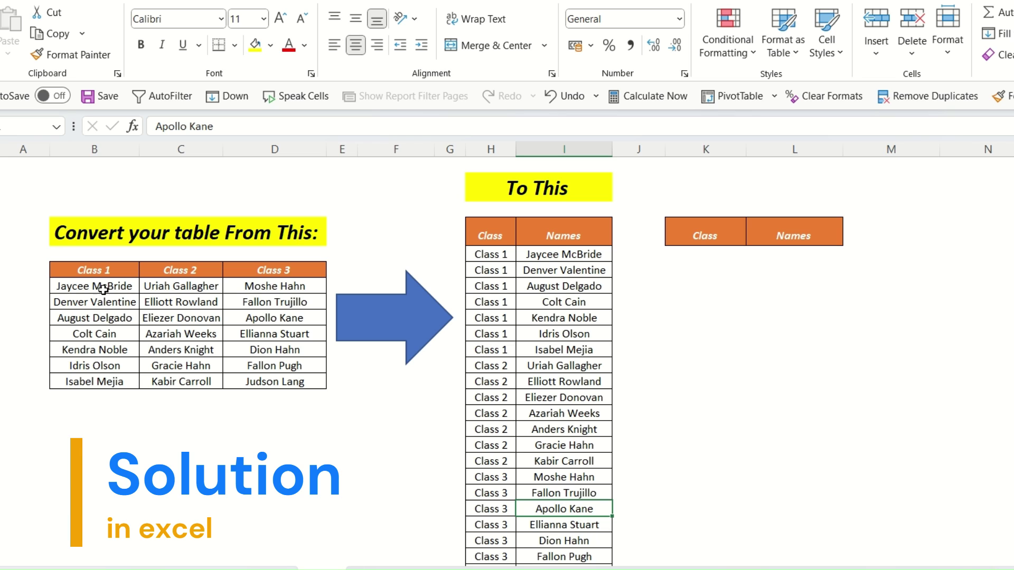
left_click_drag(100, 287, 95, 381)
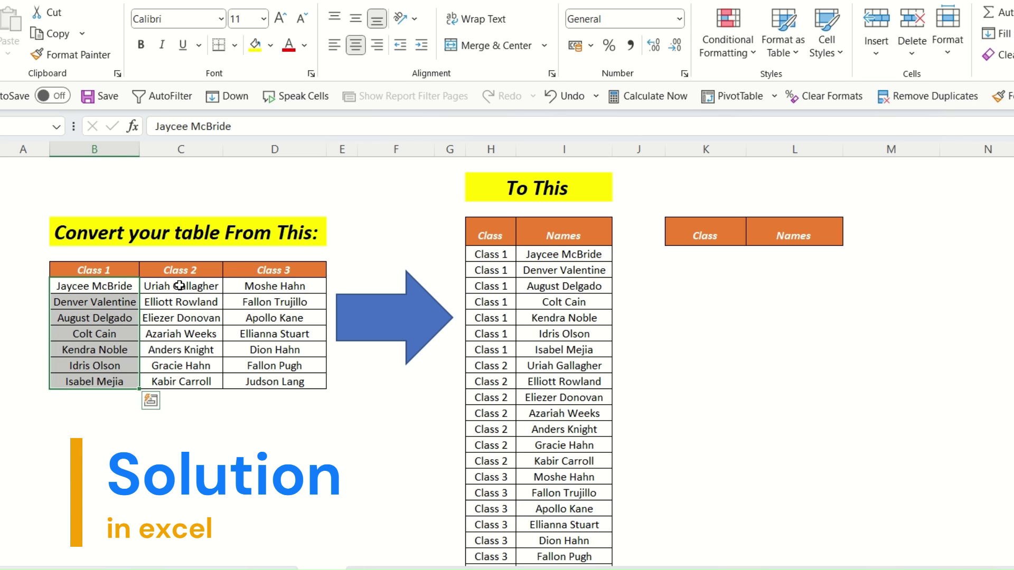
left_click_drag(178, 285, 181, 376)
left_click_drag(272, 288, 267, 380)
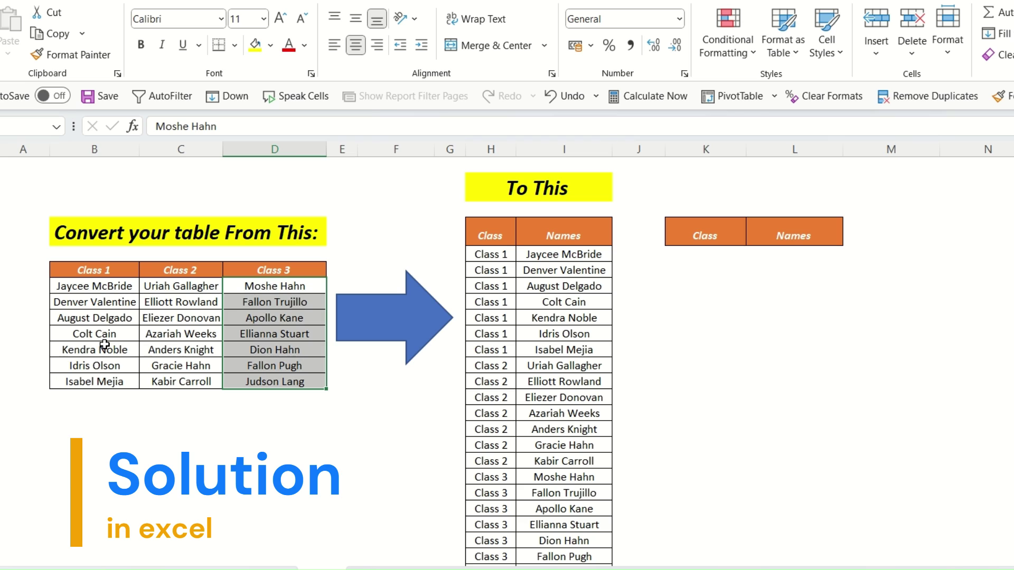
Enter =VSTACK(B7:B13,C7:C13,D7:D13) under Names to stack all three classes' names.
left_click(793, 255)
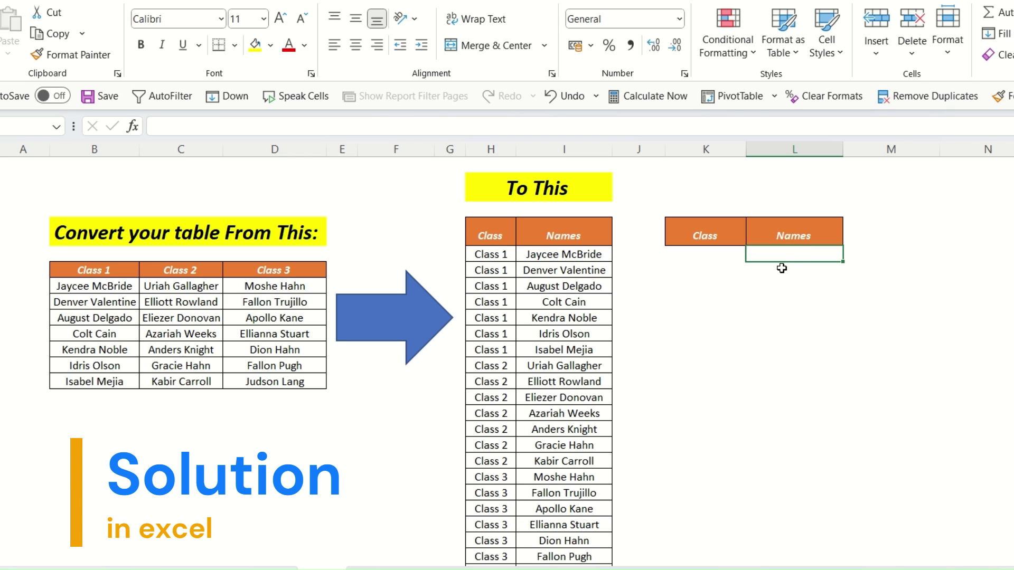
left_click(778, 285)
left_click(789, 256)
type("=vsta")
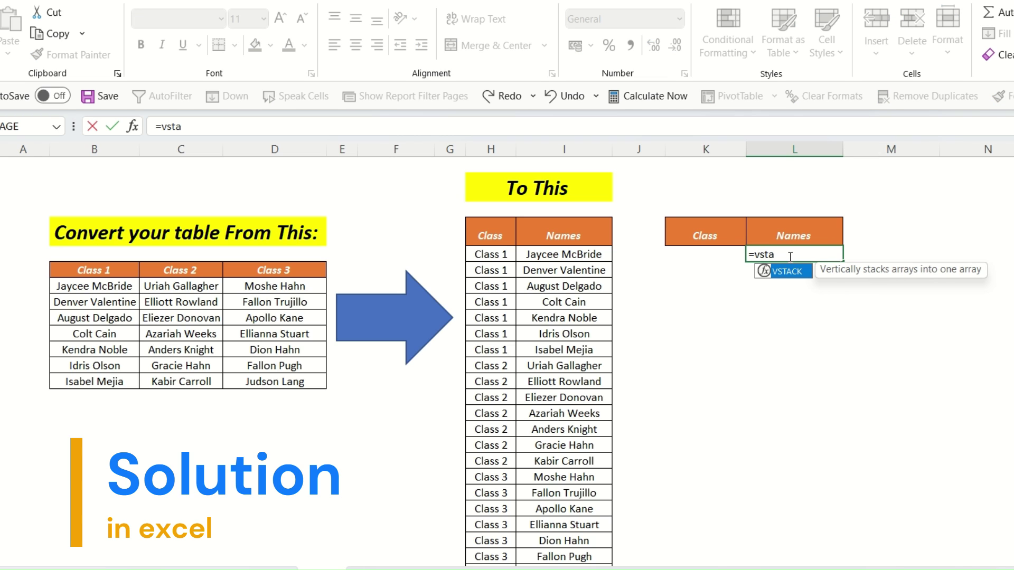
double_click(797, 271)
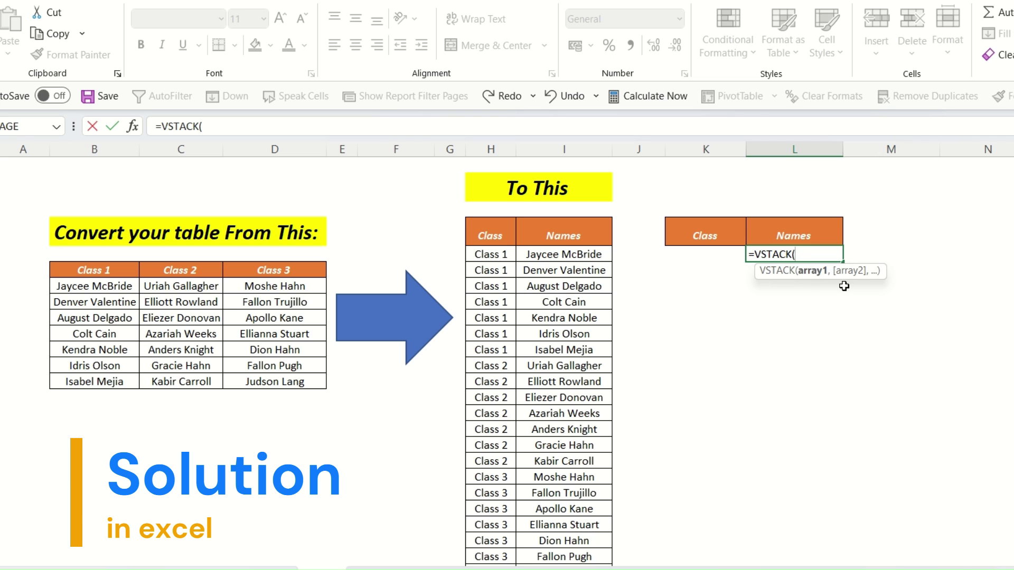
left_click_drag(84, 285, 92, 387)
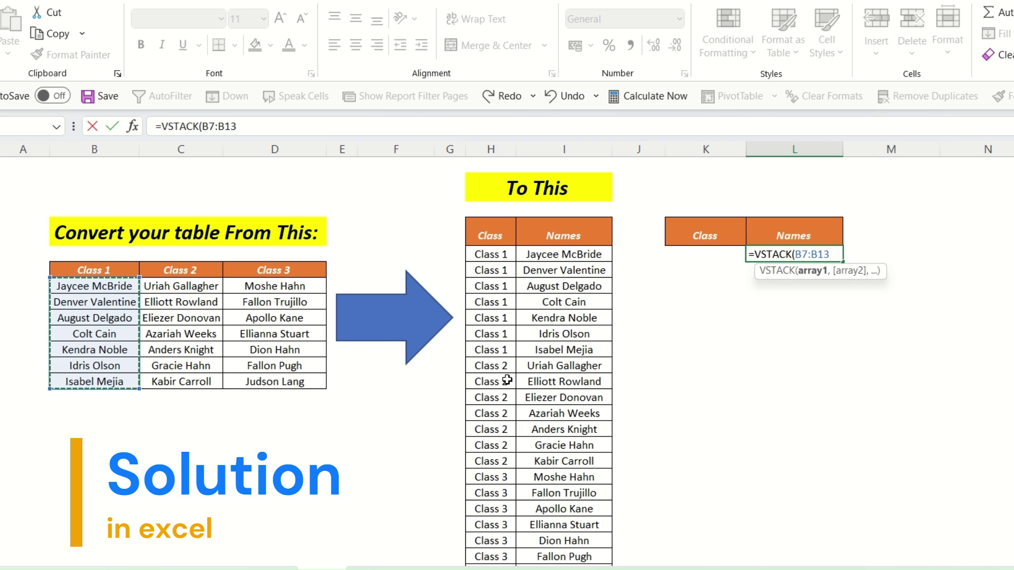
type(",")
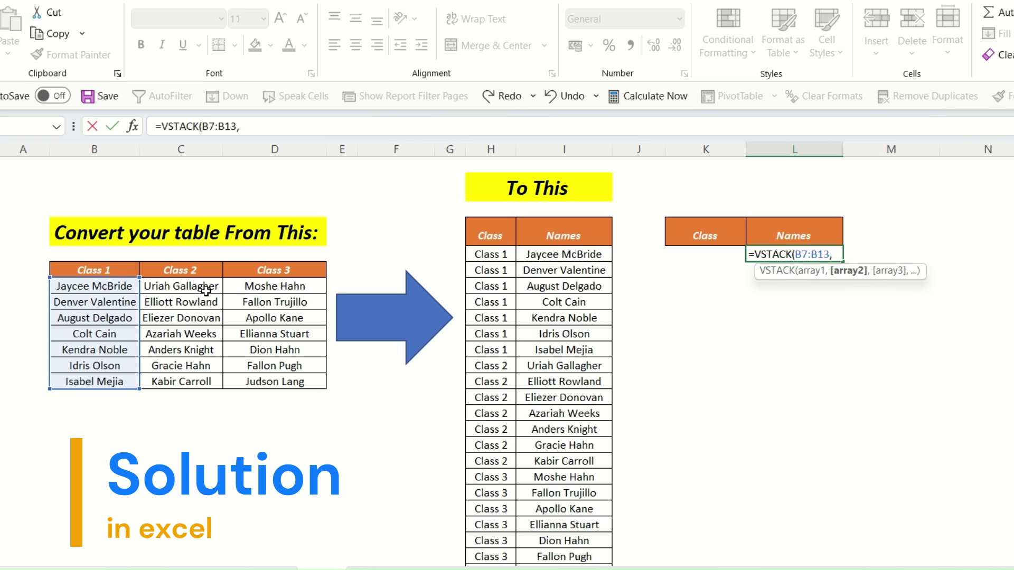
left_click_drag(205, 290, 190, 377)
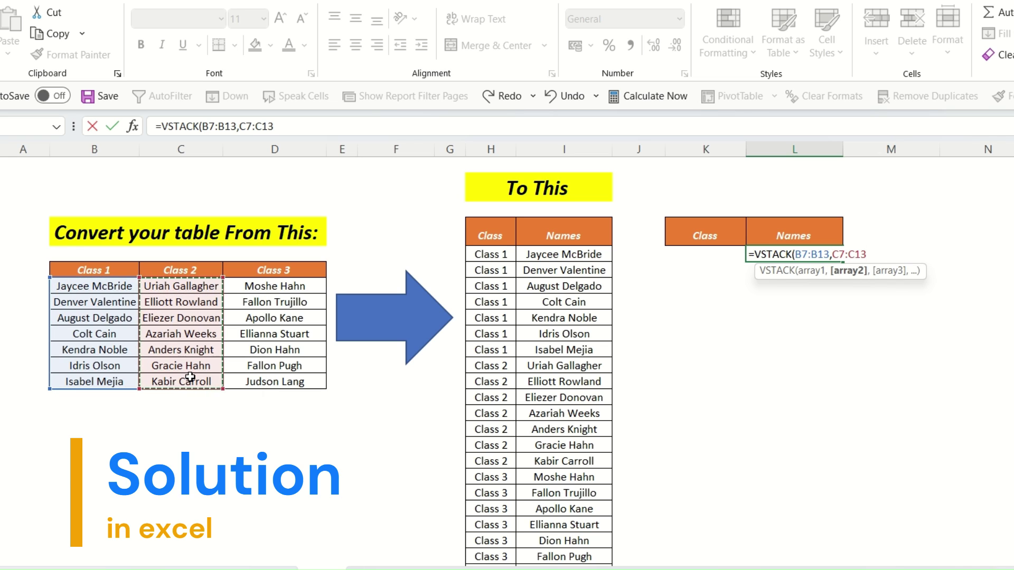
type(",")
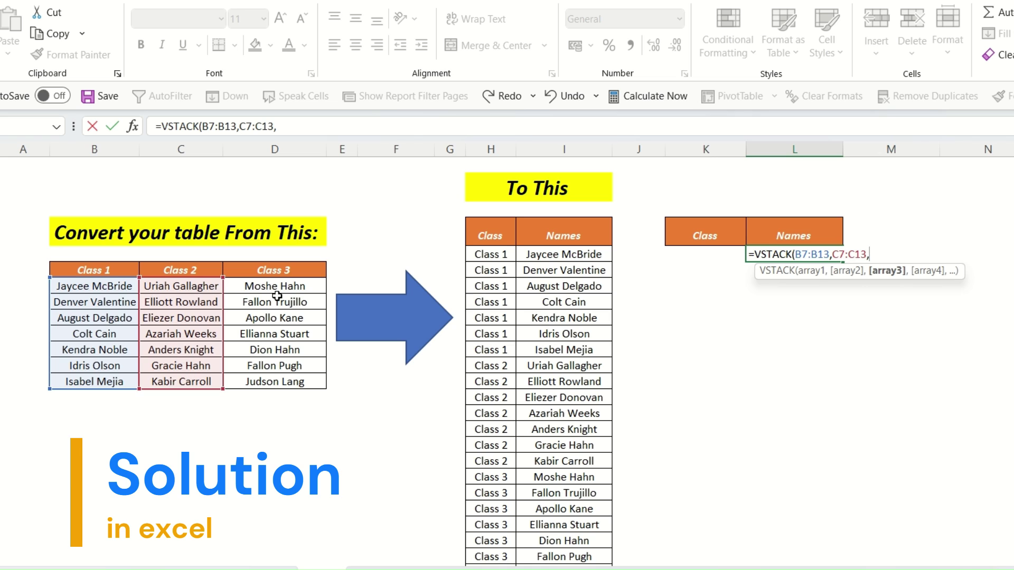
left_click_drag(276, 287, 269, 381)
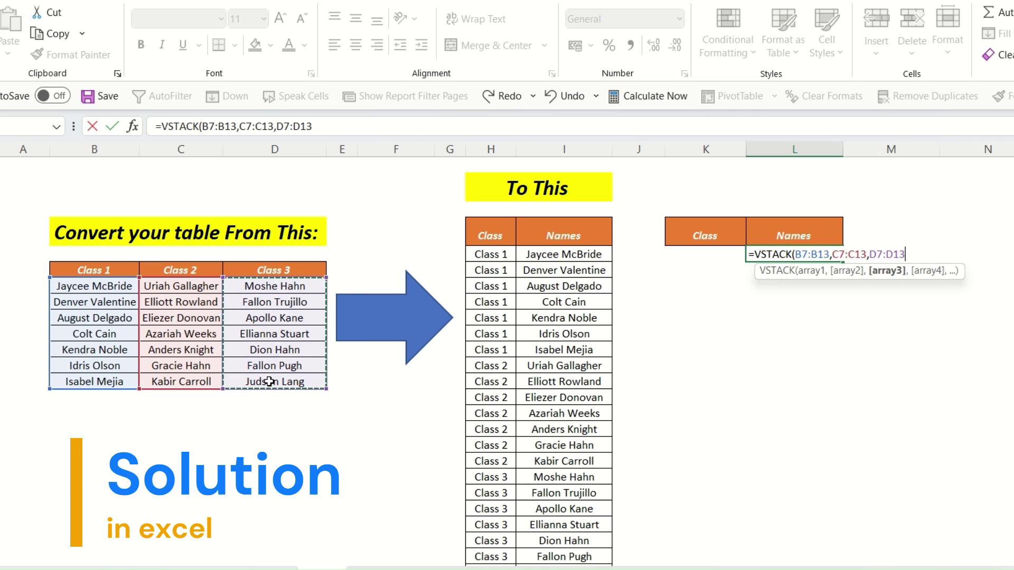
type(")")
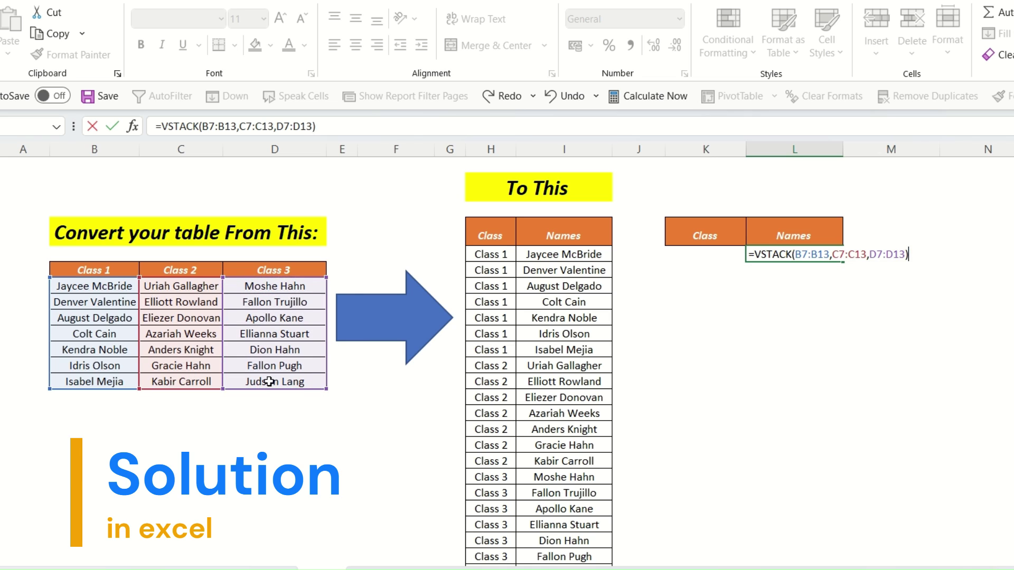
key("Return")
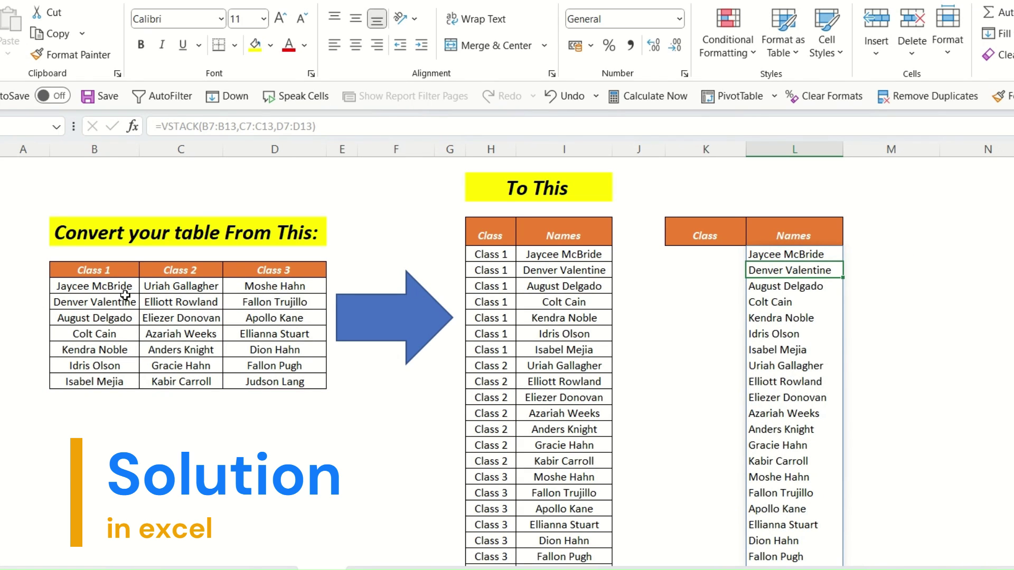
left_click_drag(89, 285, 95, 382)
left_click_drag(191, 286, 182, 381)
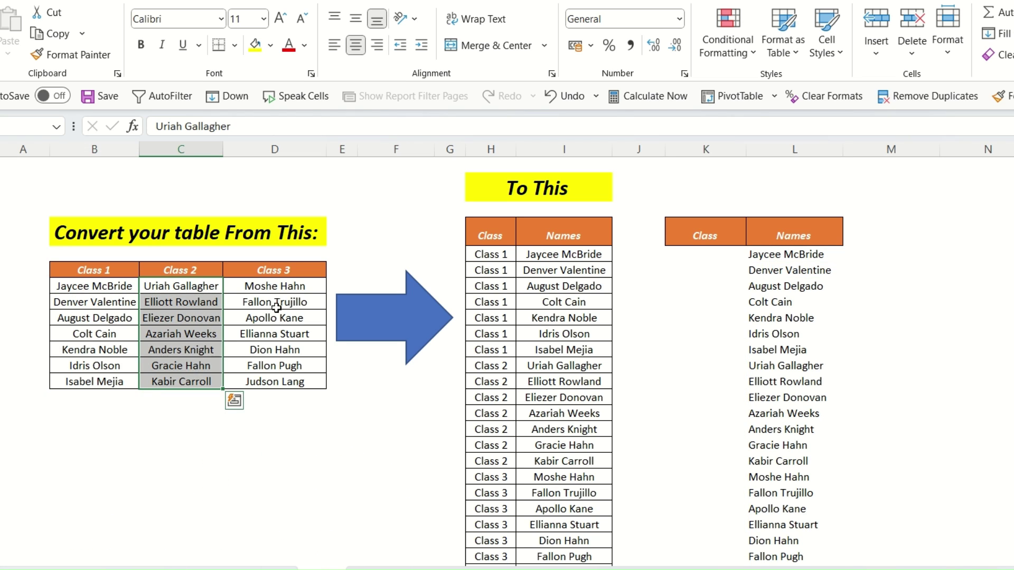
left_click_drag(272, 288, 275, 381)
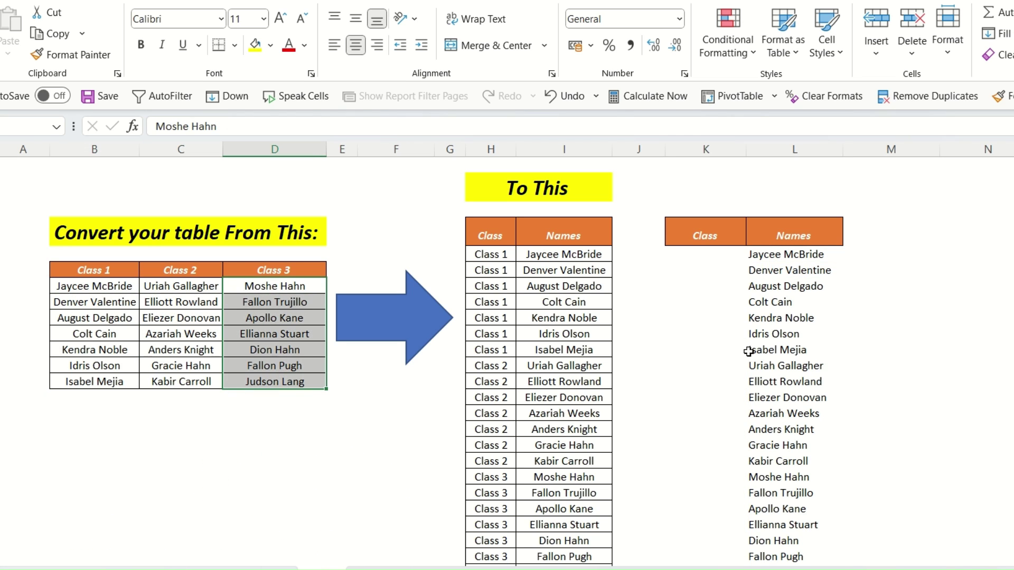
left_click(773, 350)
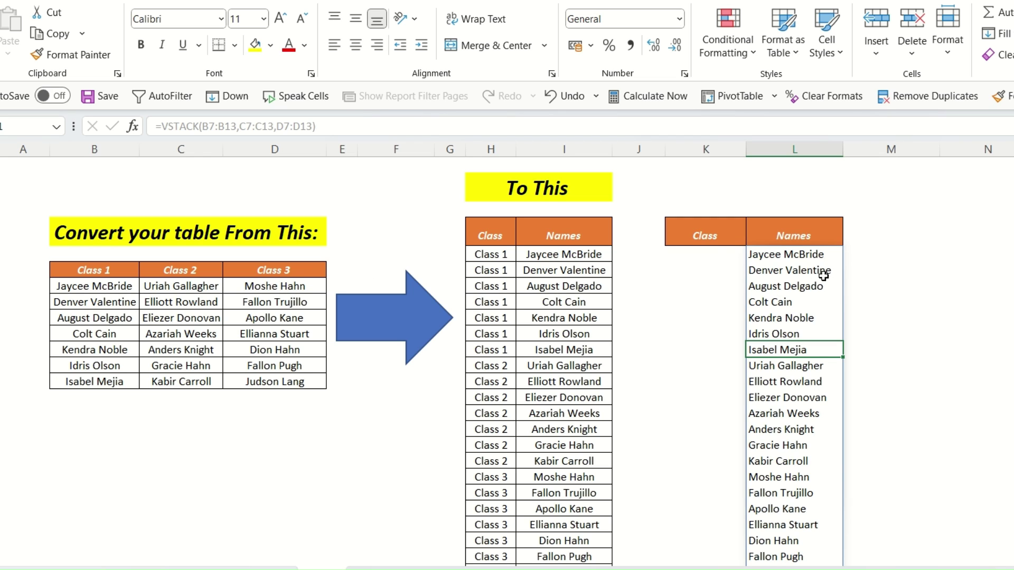
left_click_drag(494, 257, 495, 502)
left_click_drag(708, 257, 701, 478)
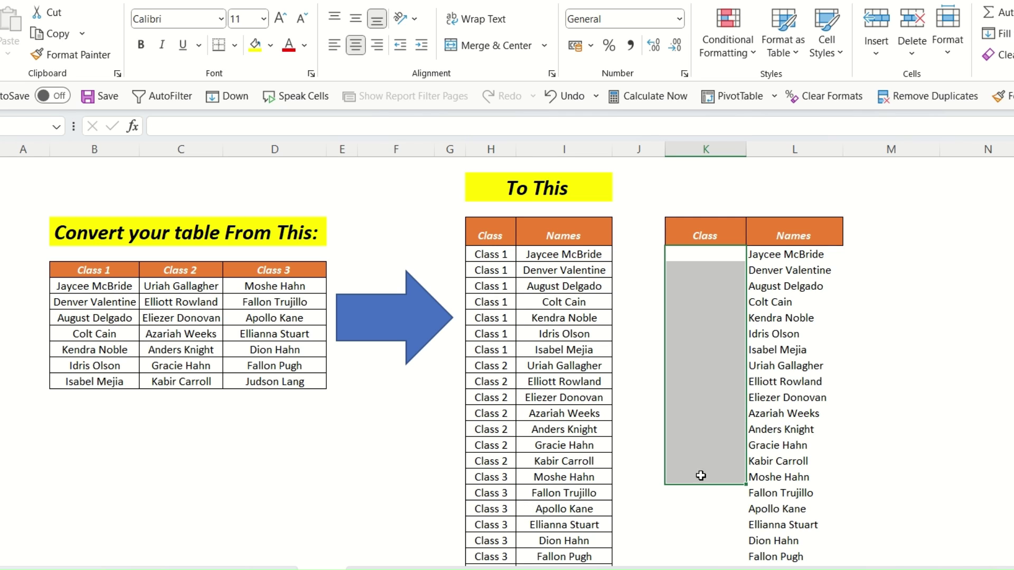
left_click(888, 397)
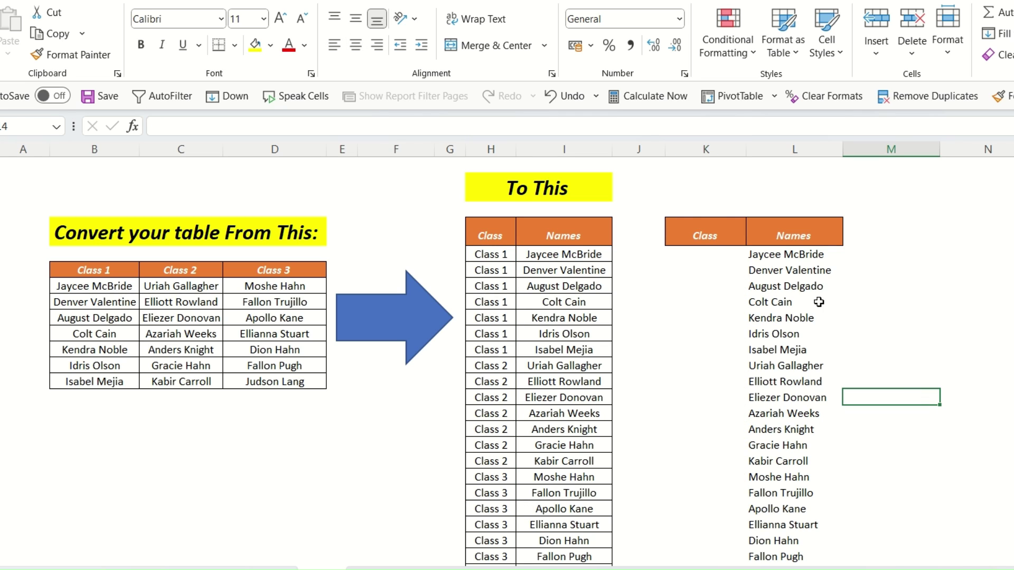
left_click(714, 256)
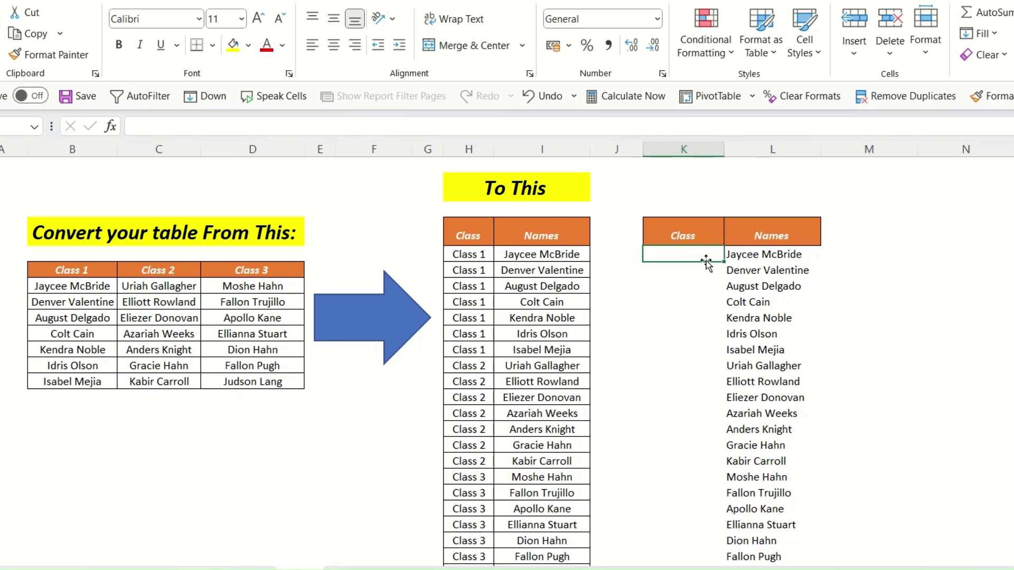
Enter =XLOOKUP(L5,$B$7:$D$7,$B$6:$D$6) in the first Class cell so it returns Class 1.
type("=xlo")
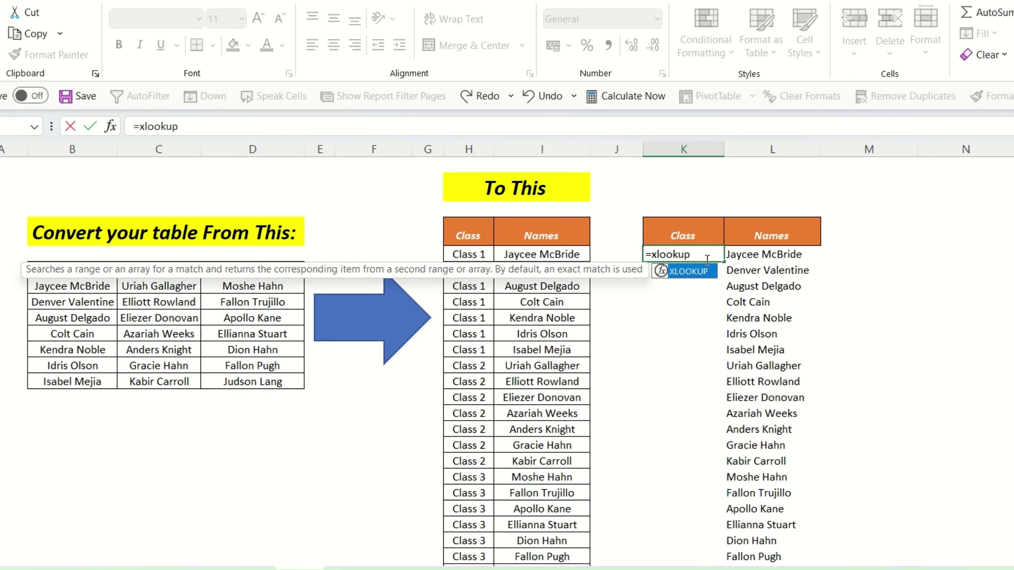
type("okup")
key("Tab")
left_click(764, 256)
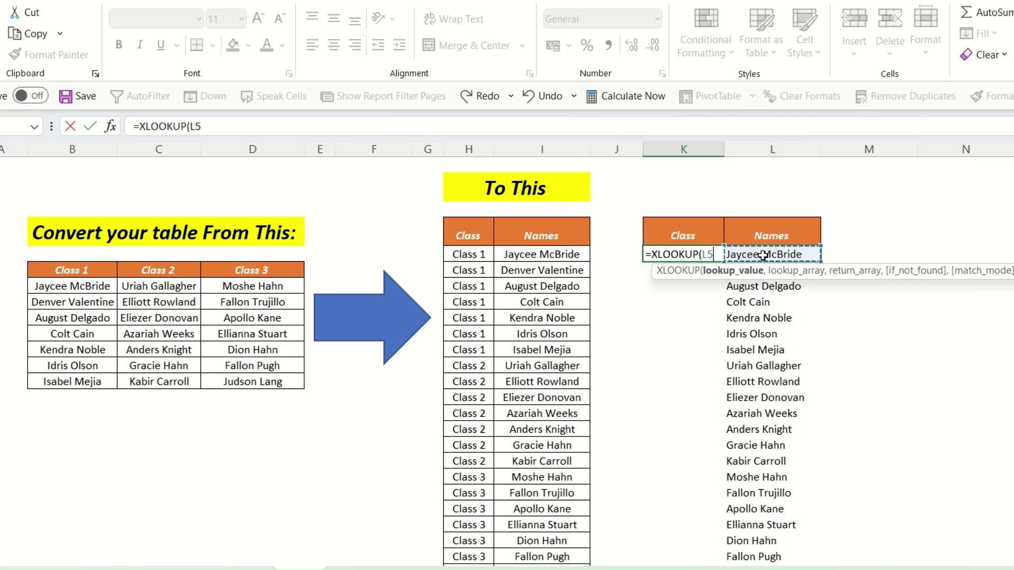
type(",")
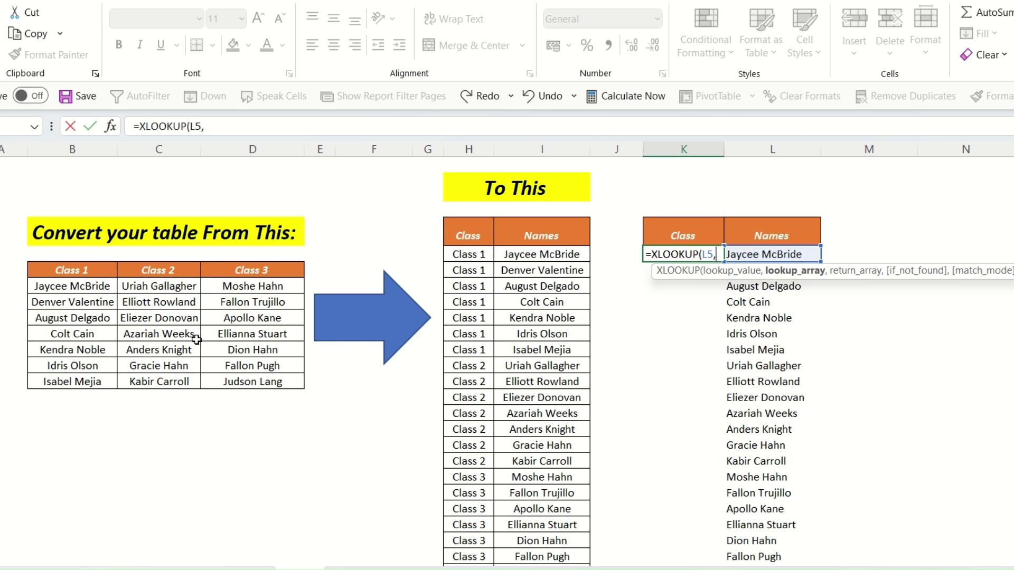
left_click_drag(77, 285, 253, 288)
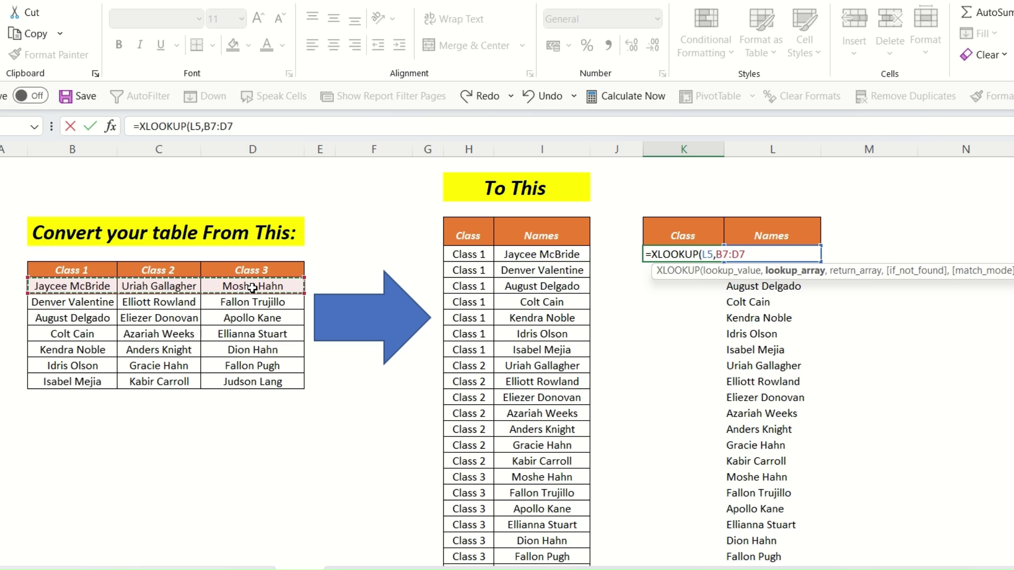
key("F4")
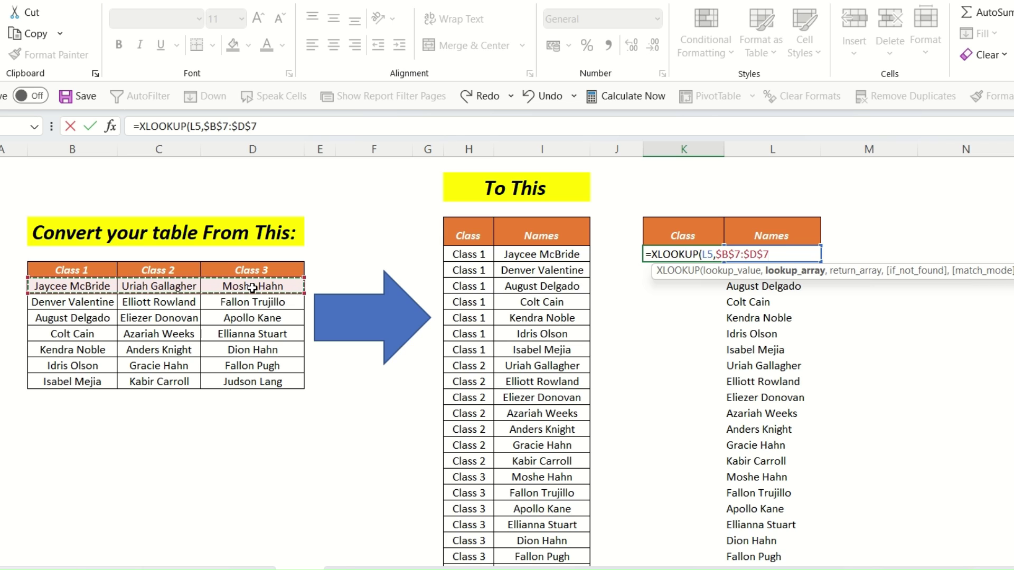
type(",")
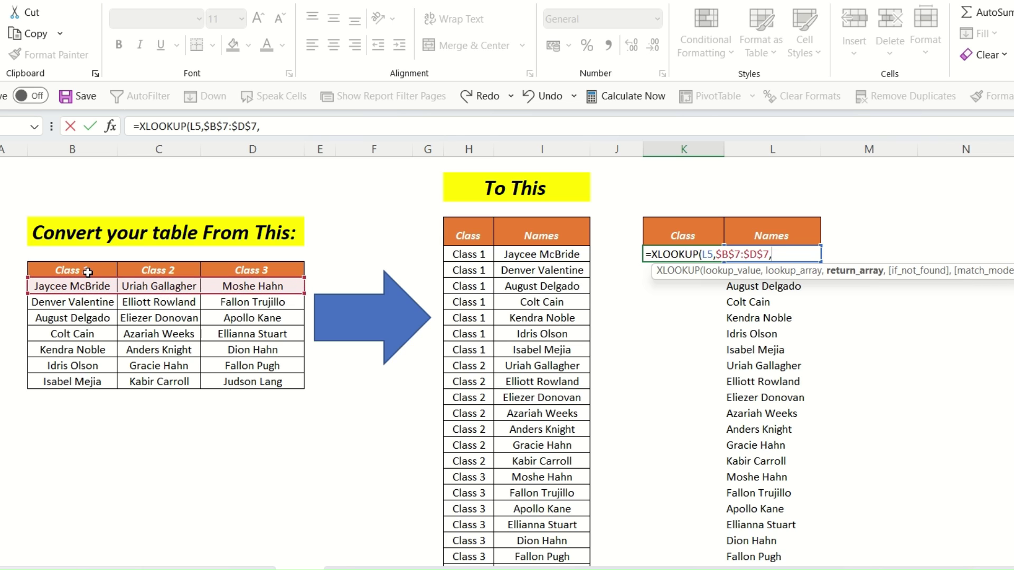
left_click_drag(68, 271, 211, 271)
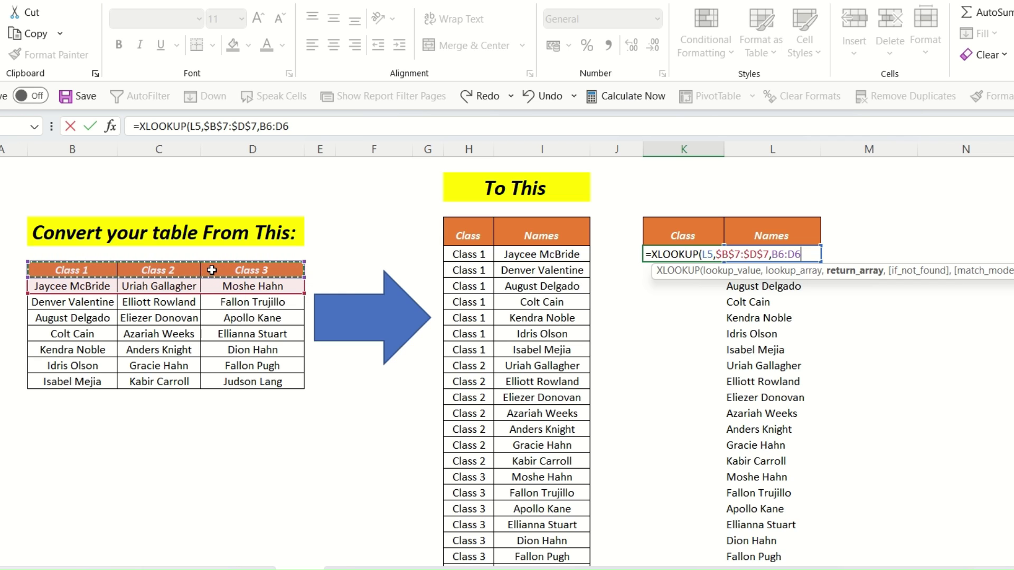
key("F4")
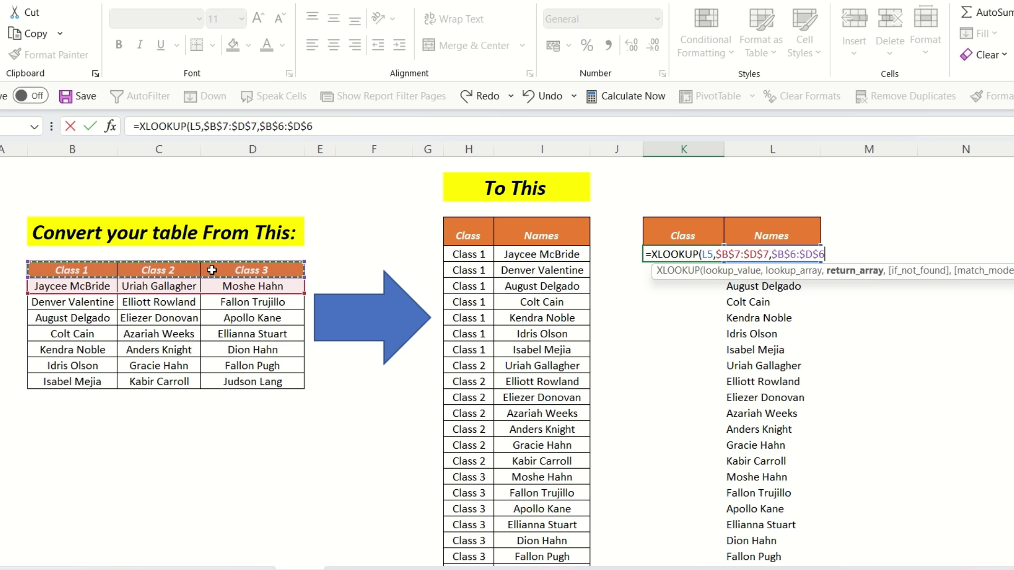
type(")")
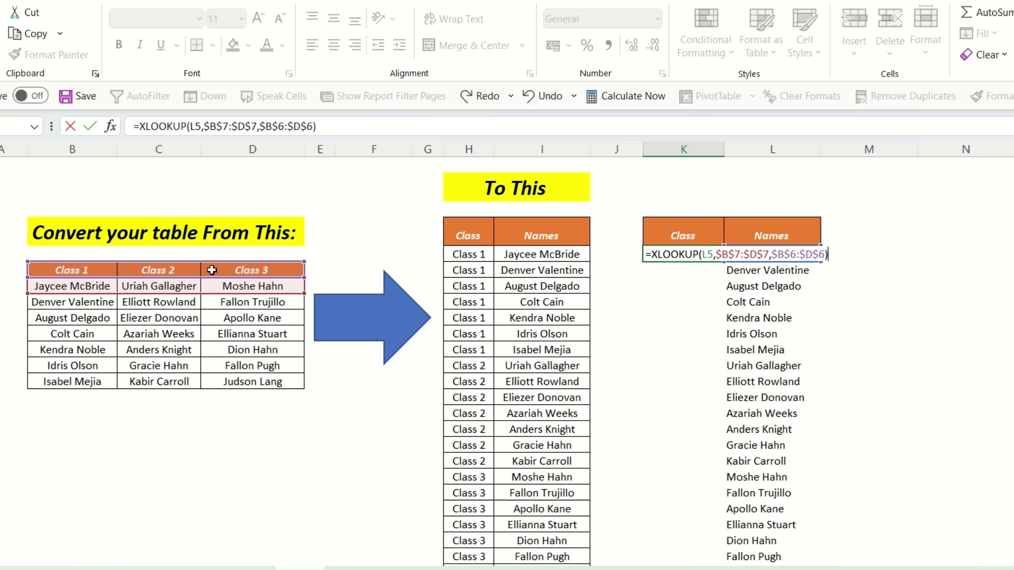
key("Return")
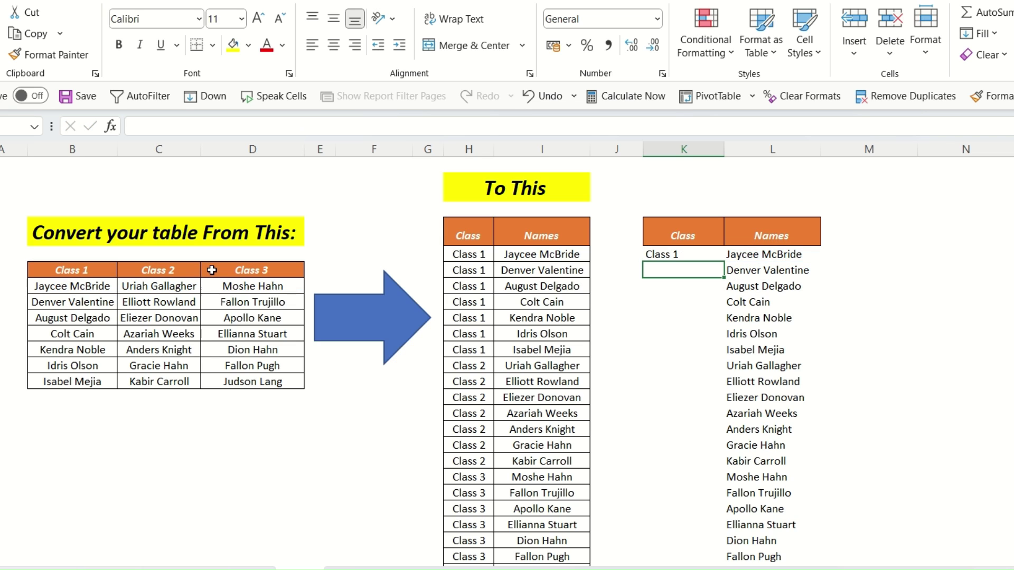
Copy the Class XLOOKUP formula from K5 down the whole stacked names list.
left_click(681, 255)
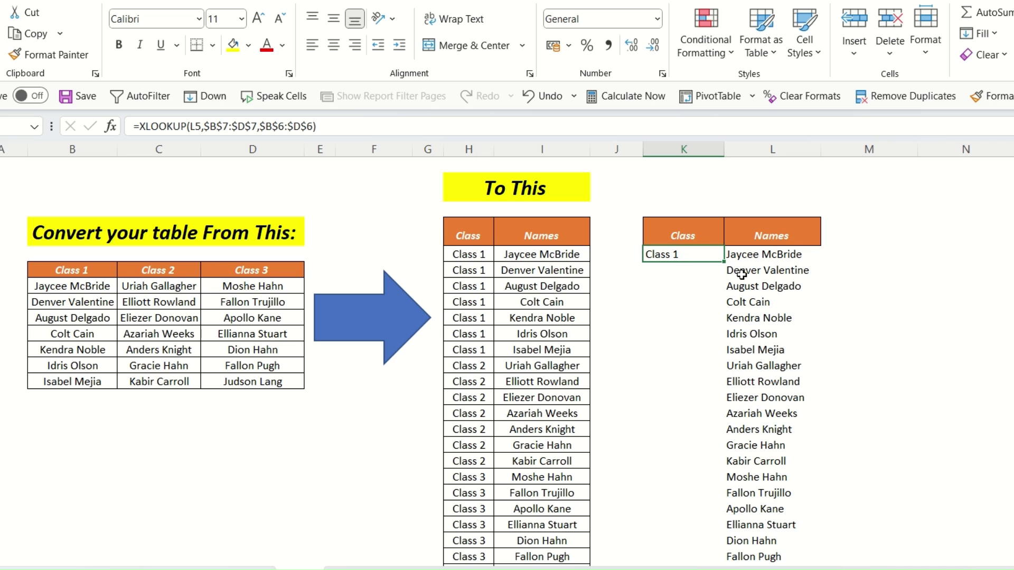
left_click(765, 256)
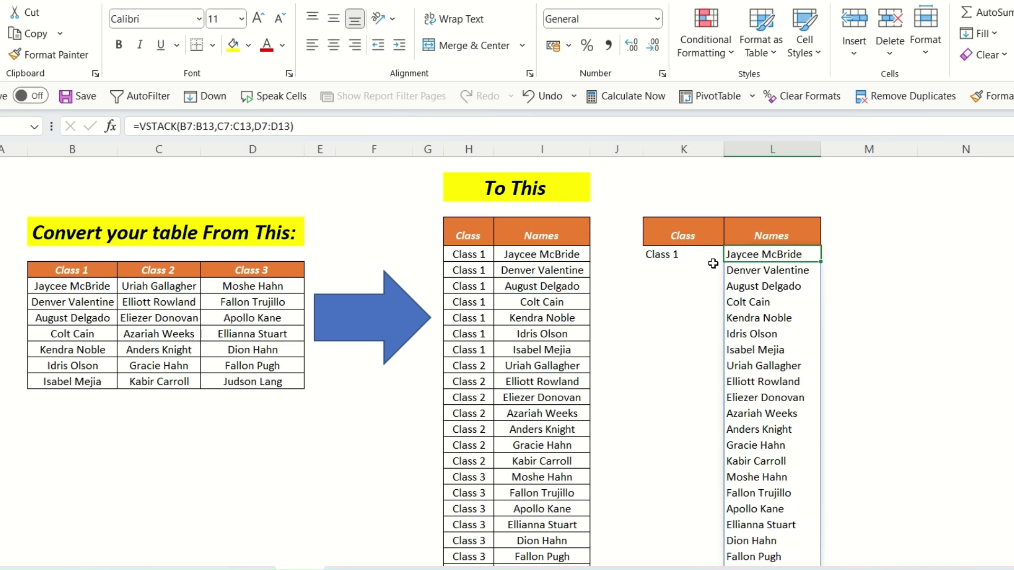
left_click(679, 253)
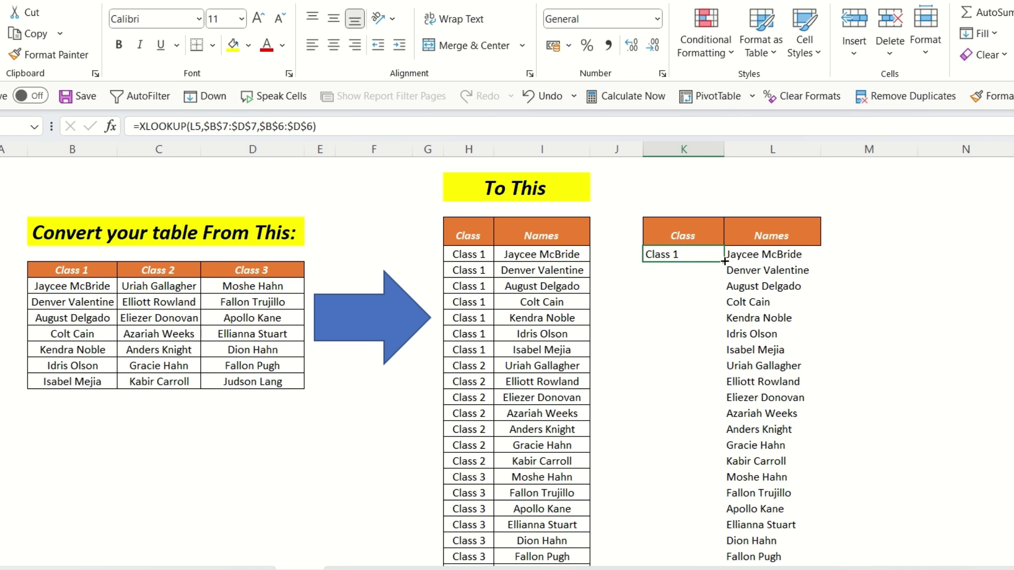
double_click(724, 261)
scroll(773, 365, "down", 3)
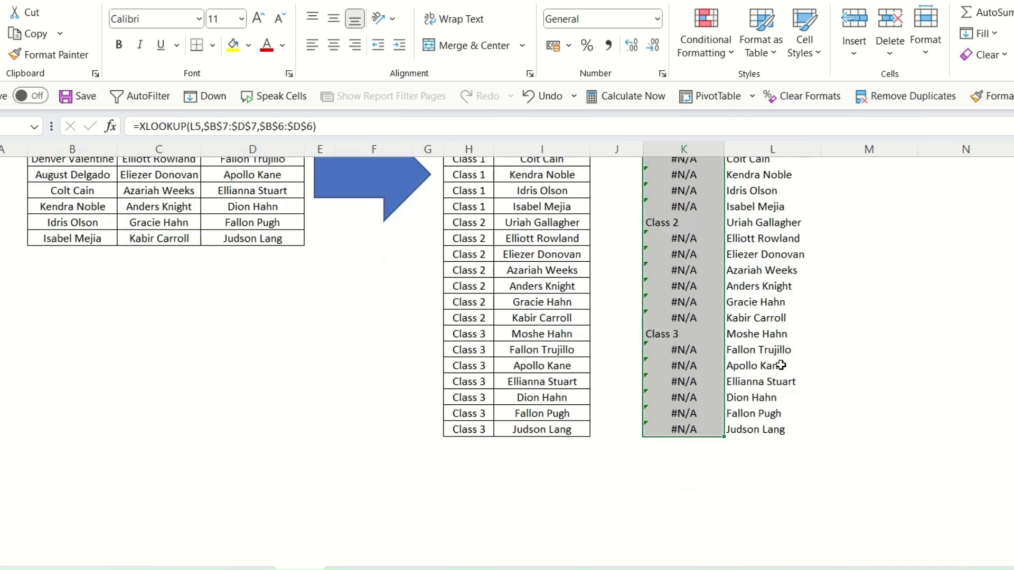
scroll(780, 365, "up", 2)
scroll(780, 365, "up", 1)
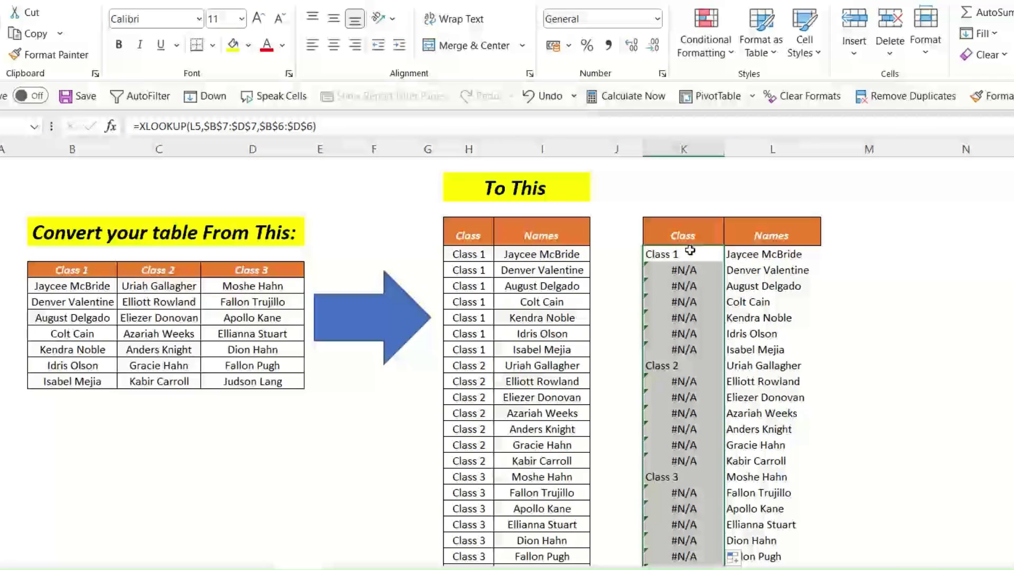
Check the Class 2 and Class 3 results against the source table, then select K5:K25.
left_click(748, 256)
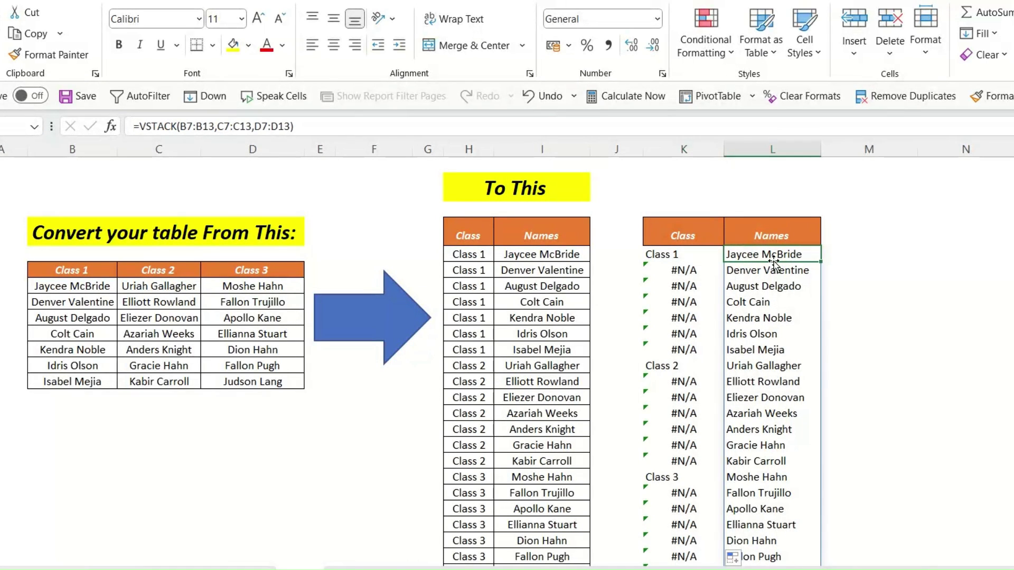
left_click(663, 368)
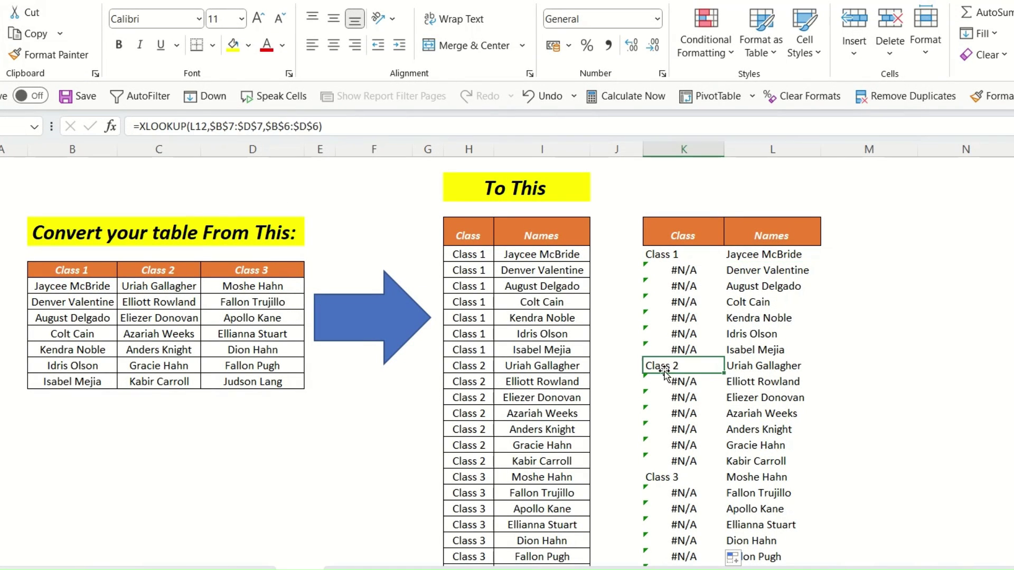
left_click(174, 273)
left_click(168, 294)
left_click(756, 368)
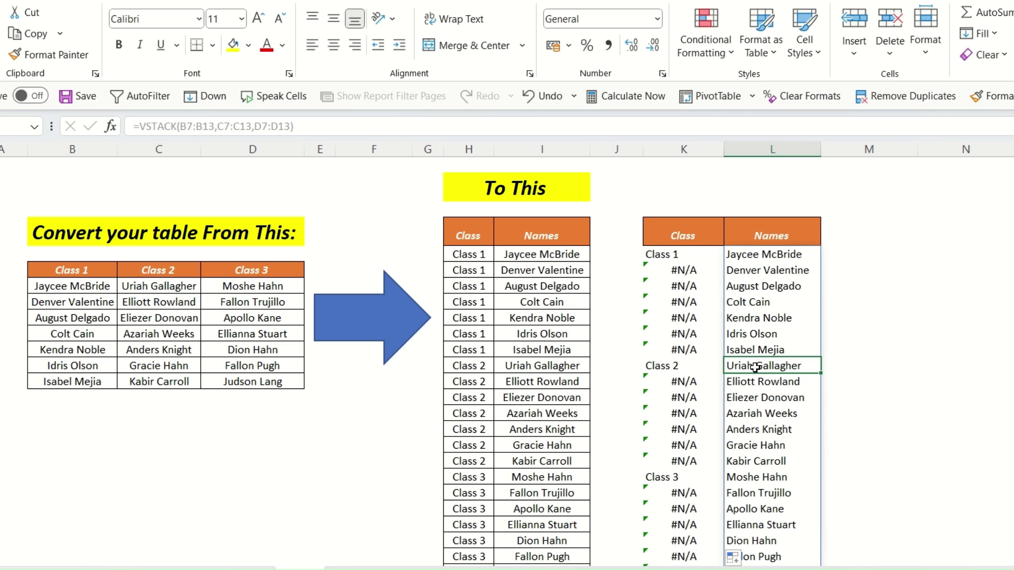
left_click(750, 477)
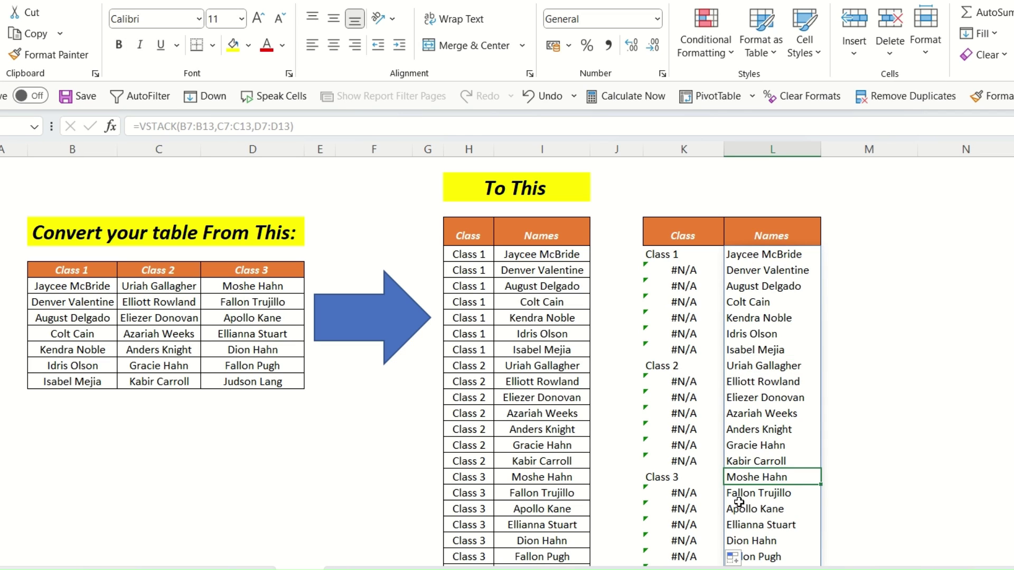
left_click(664, 479)
left_click(272, 286)
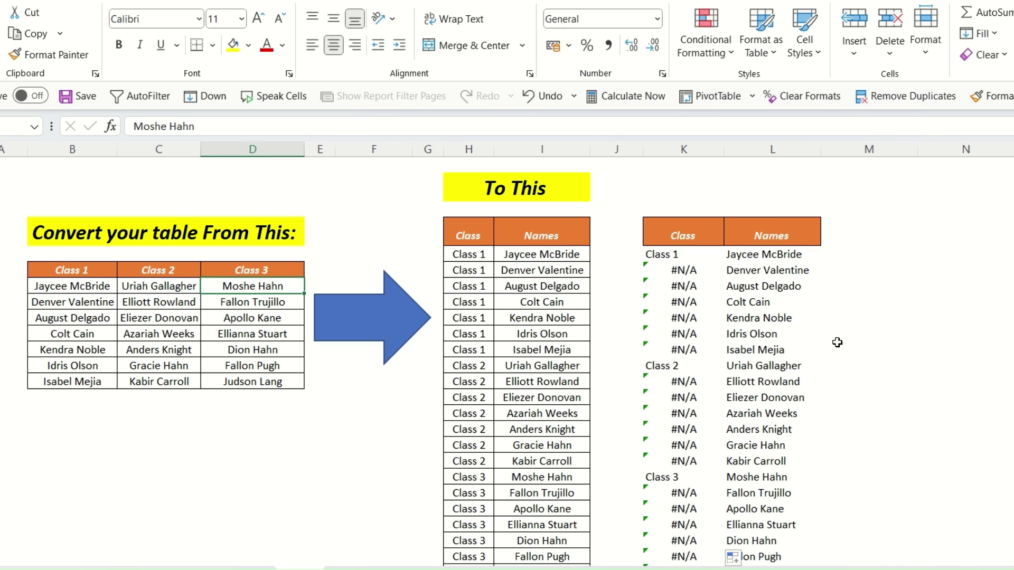
scroll(837, 342, "down", 1)
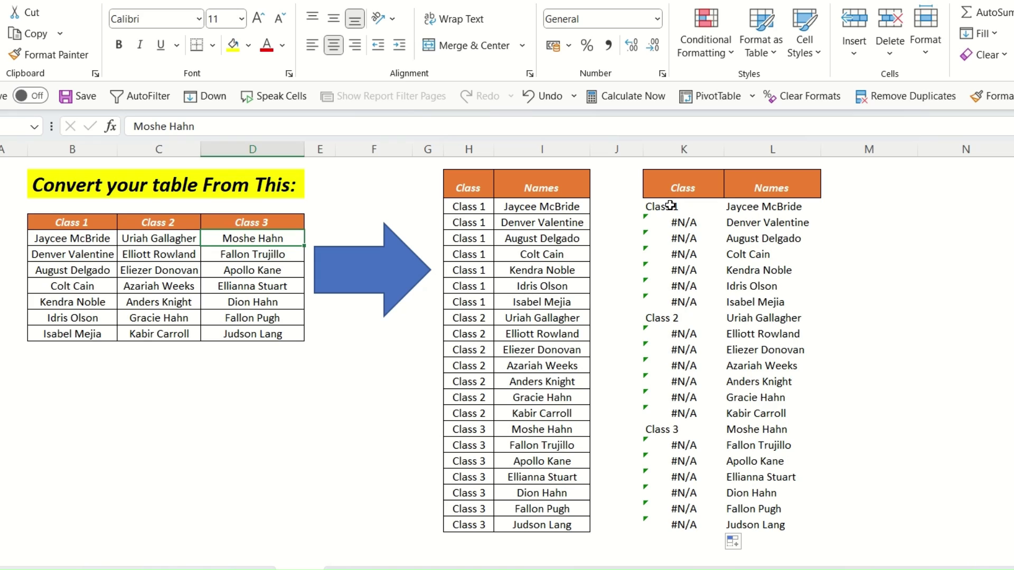
left_click_drag(669, 206, 678, 528)
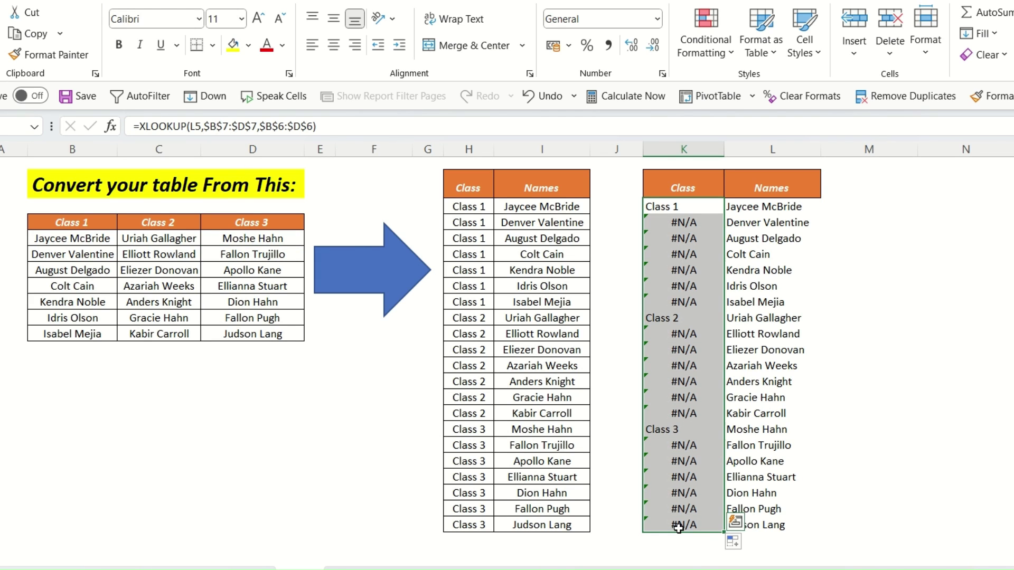
Paste the K5:K25 Class results back over themselves as values only.
key("ctrl+c")
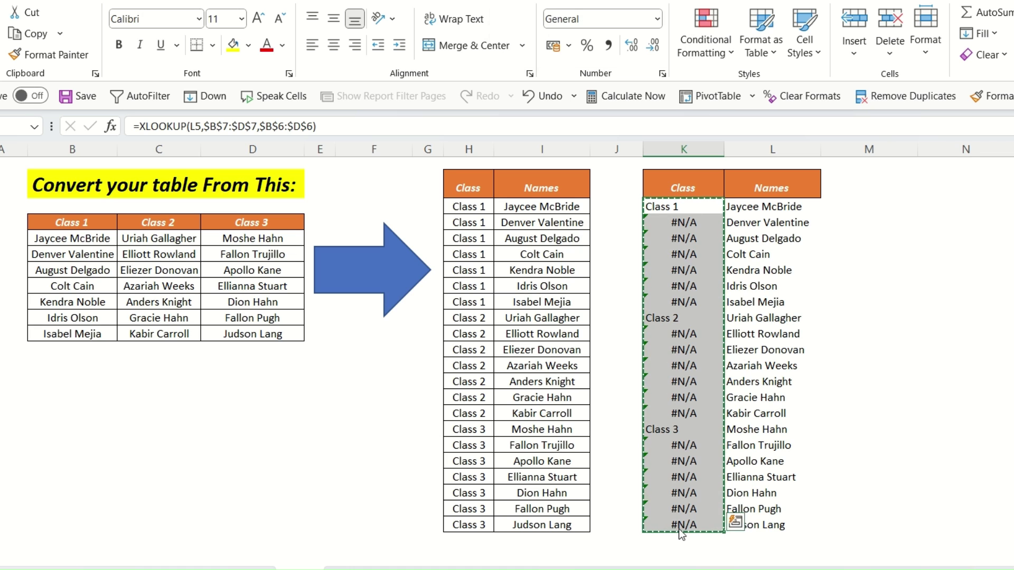
key("ctrl+alt+v")
key("v")
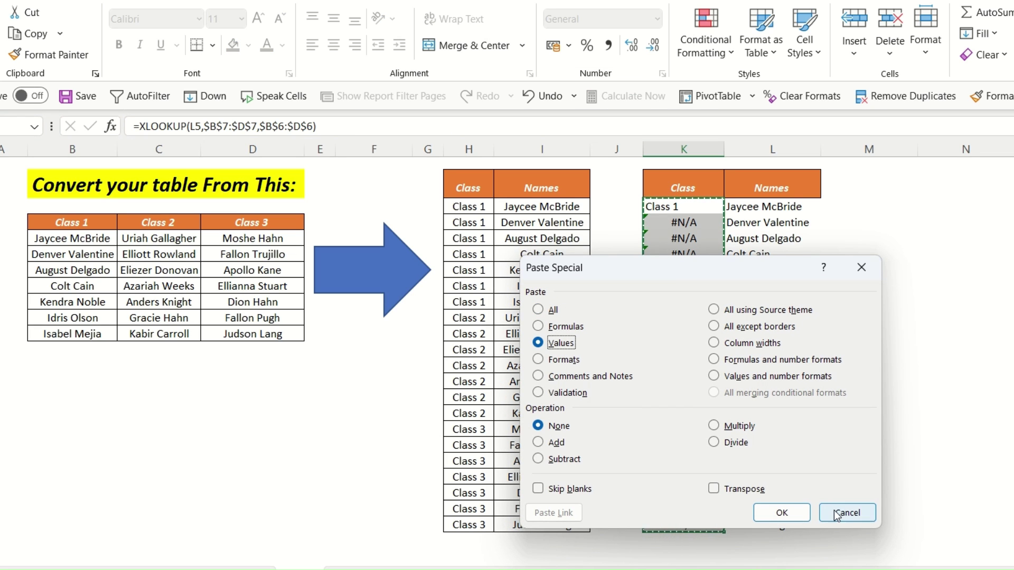
left_click(781, 513)
key("Escape")
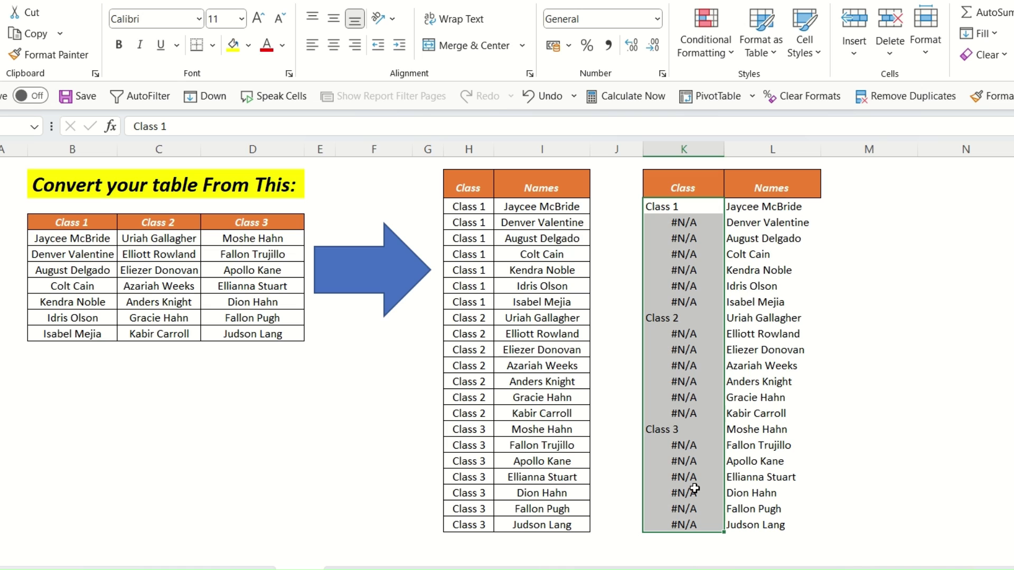
Replace all 18 #N/A entries in the Class column with nothing.
key("ctrl+f")
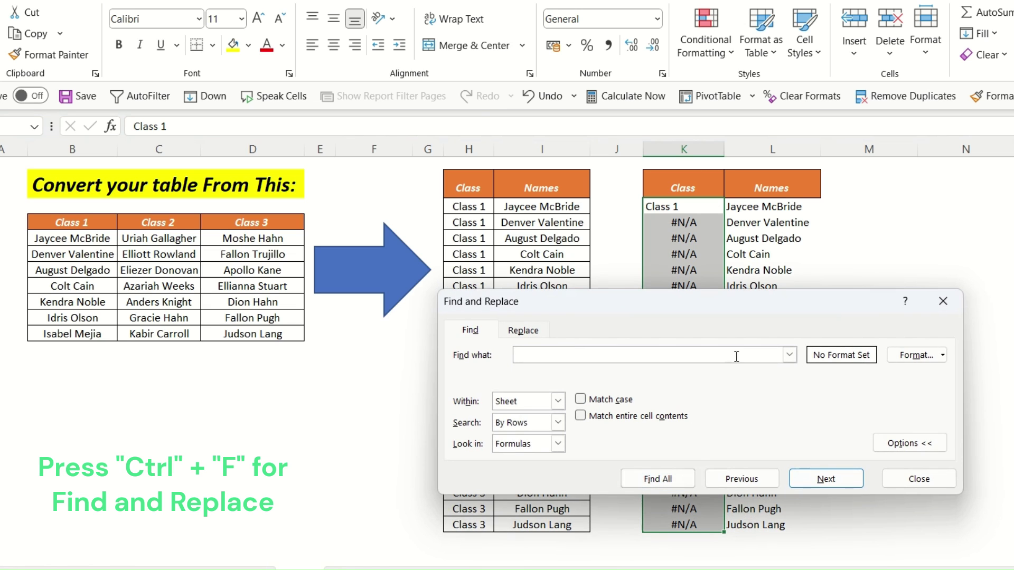
left_click(526, 331)
left_click(582, 352)
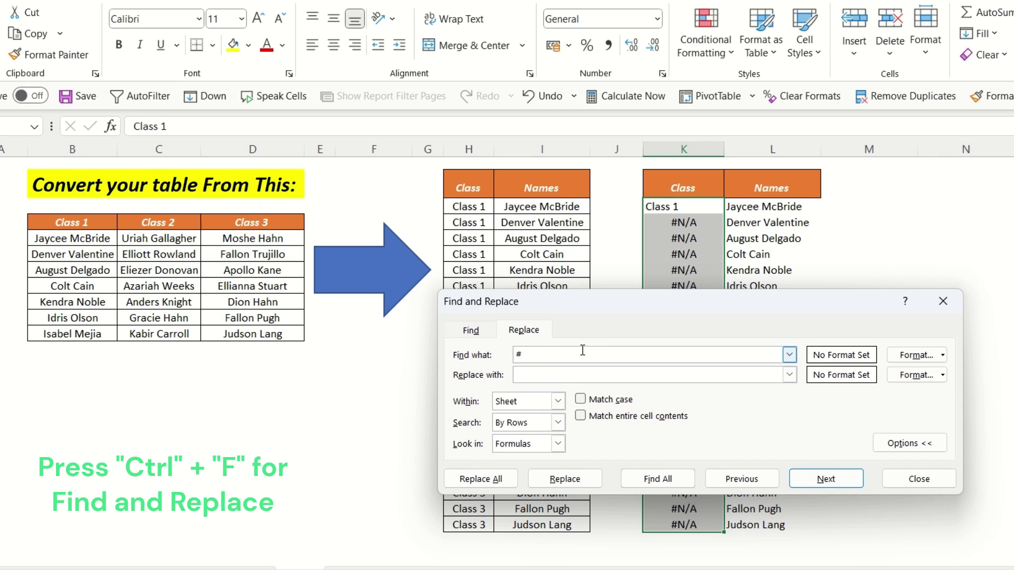
type("#N/A")
key("Tab")
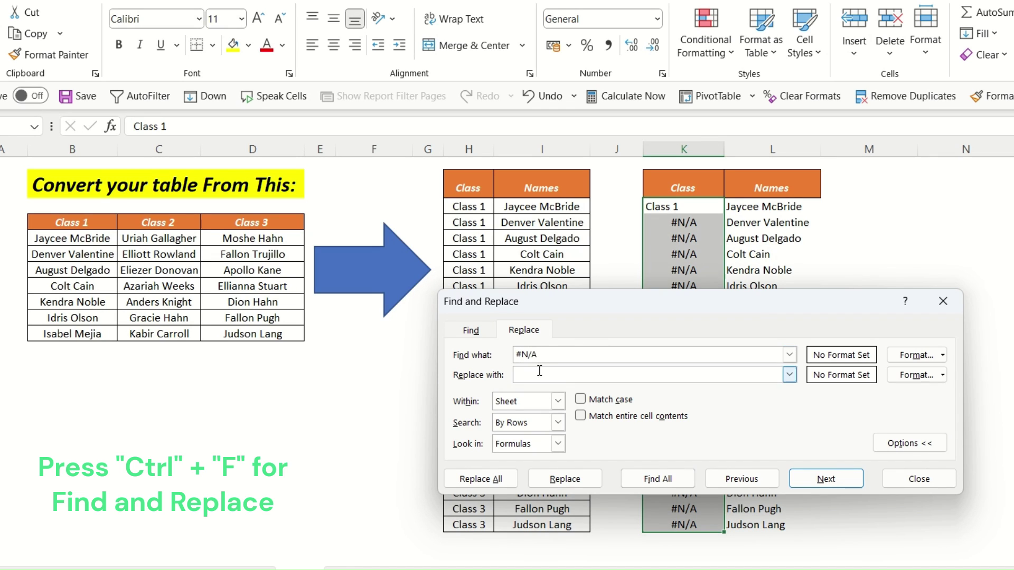
left_click(497, 480)
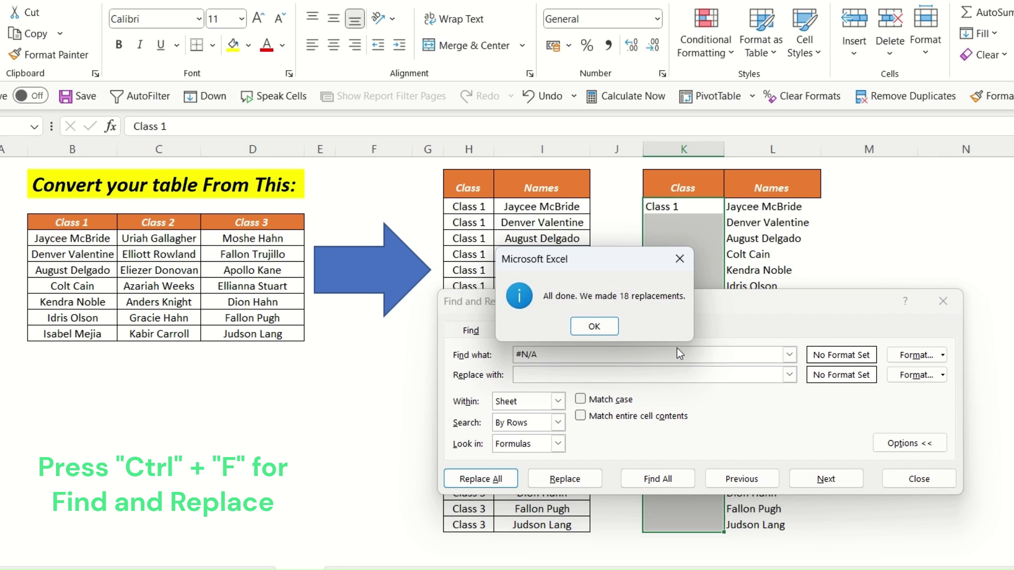
left_click(591, 323)
left_click(902, 481)
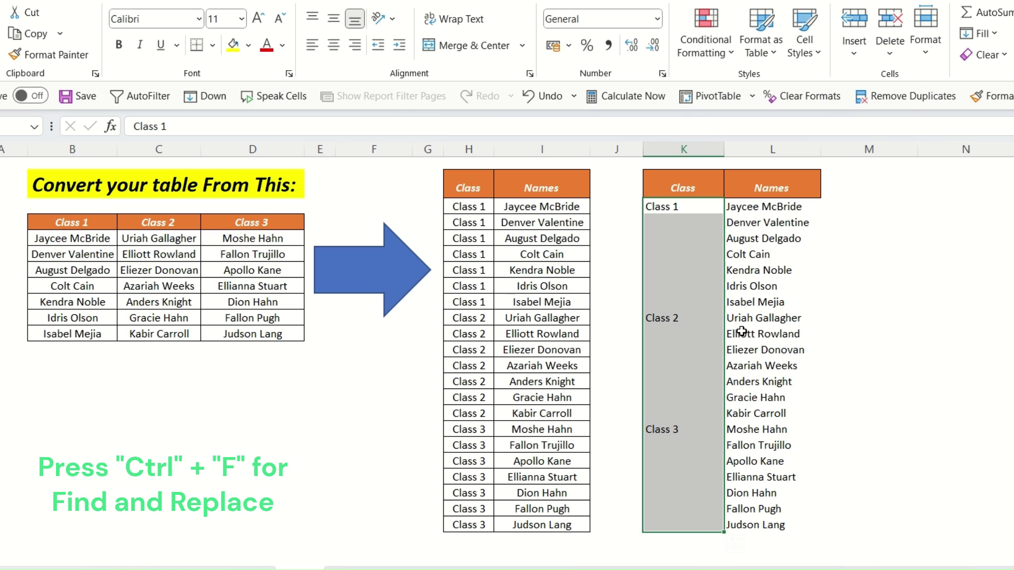
Use Go To Special with Blanks to select the empty Class cells.
key("ctrl+g")
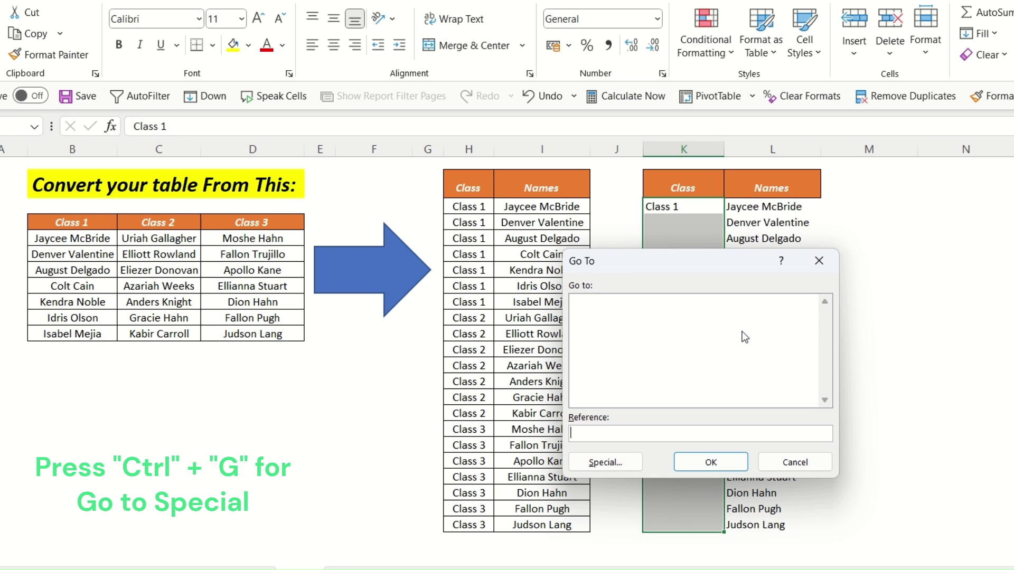
left_click(618, 469)
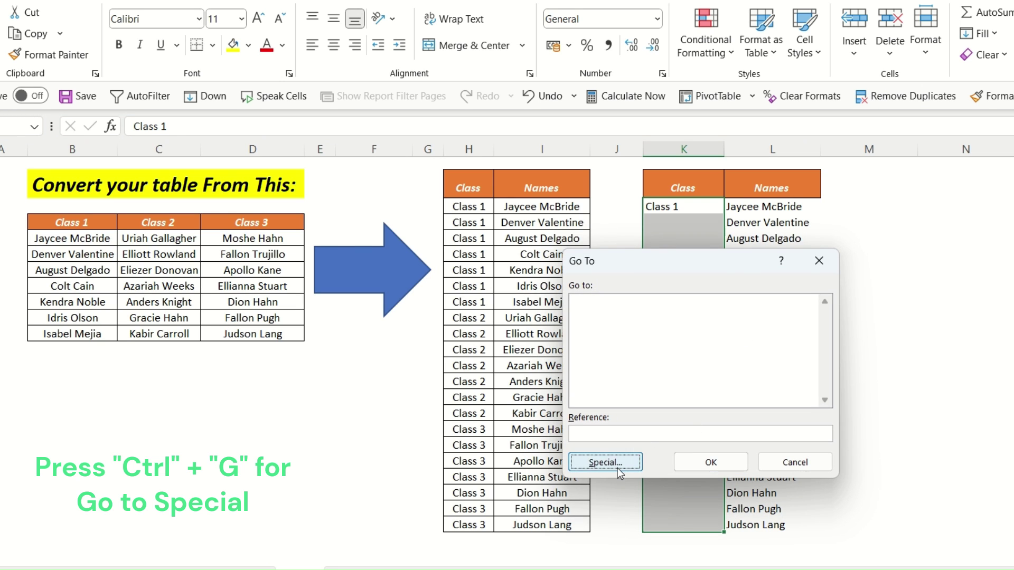
left_click_drag(676, 232, 406, 224)
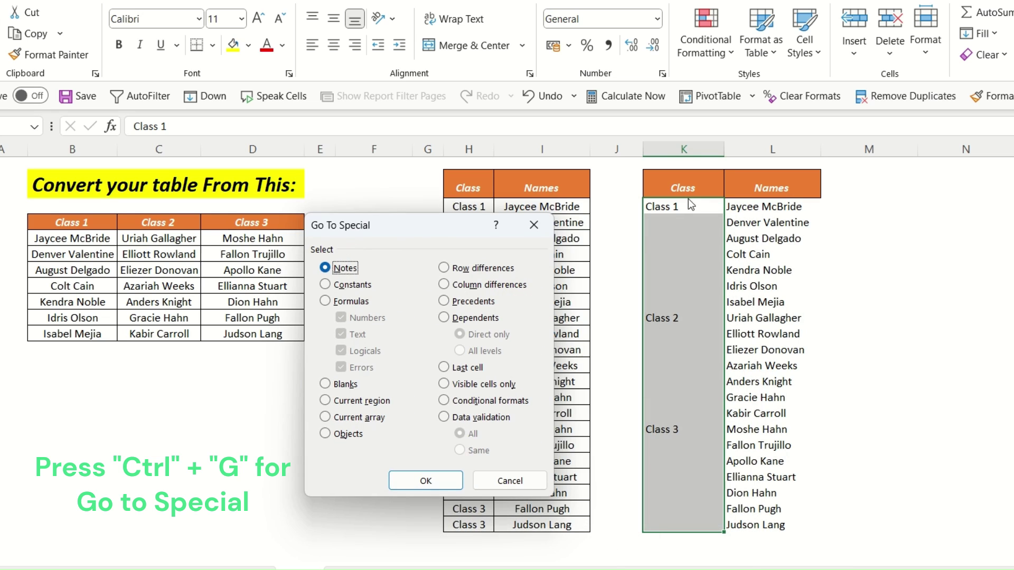
left_click(346, 385)
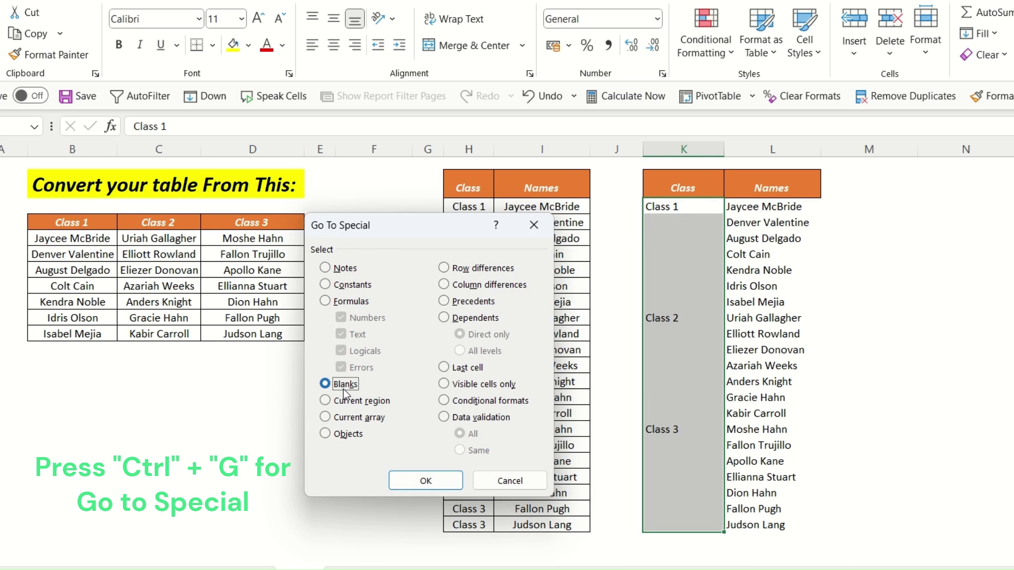
left_click(425, 481)
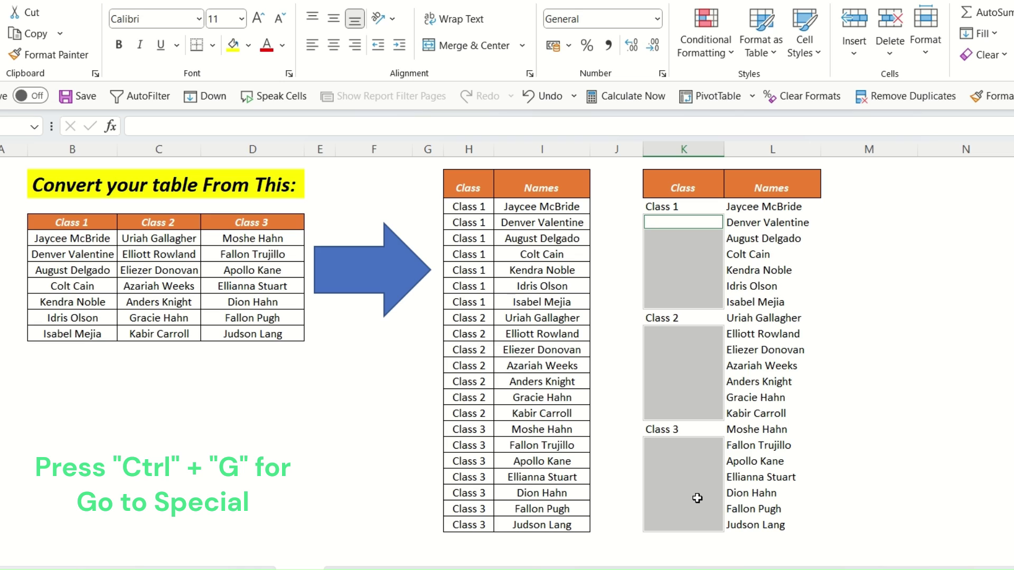
Enter =K5 into all selected blanks at once so each repeats the class label above.
type("=")
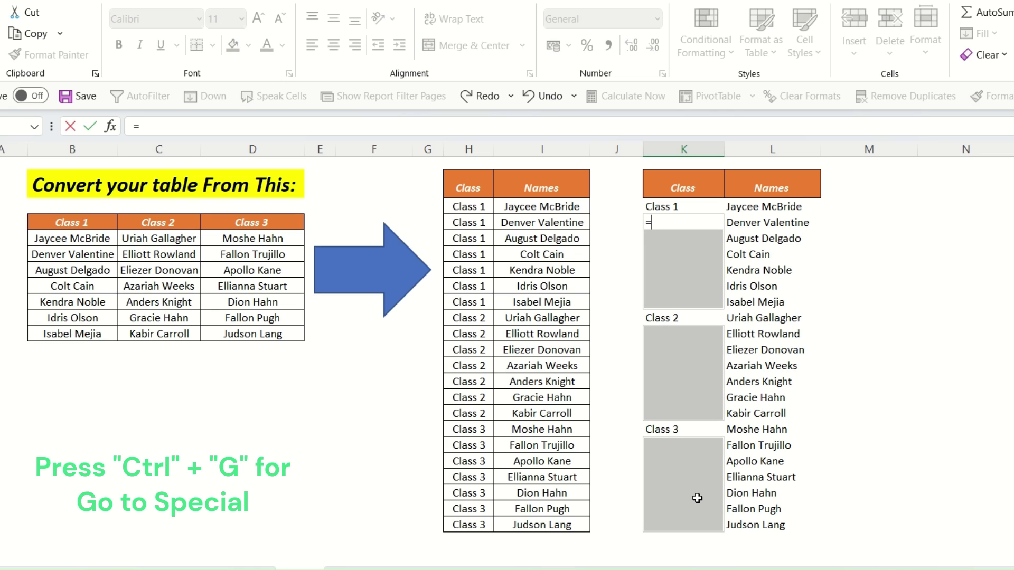
left_click(693, 207)
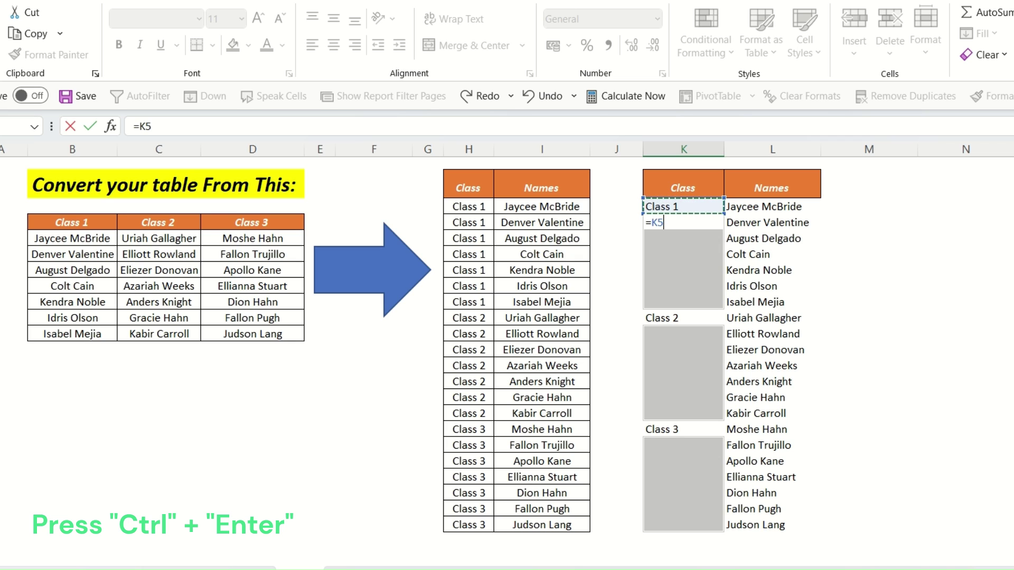
key("ctrl+Return")
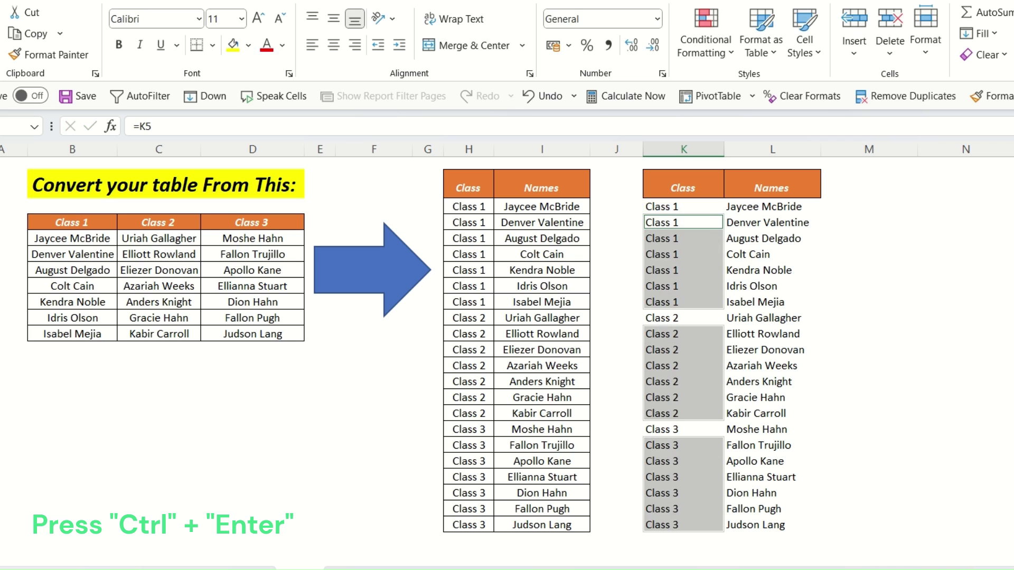
left_click(783, 337)
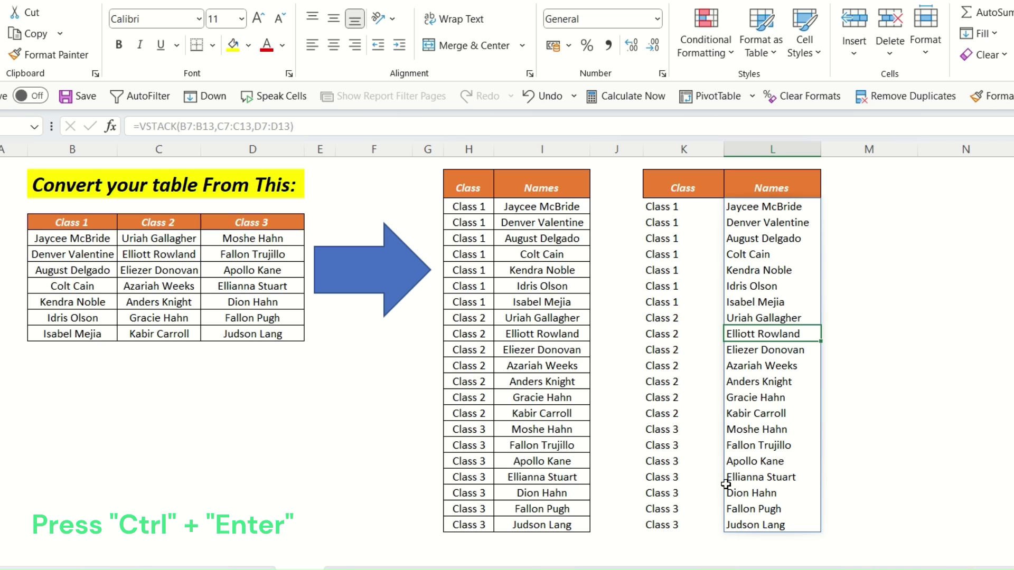
left_click(775, 475)
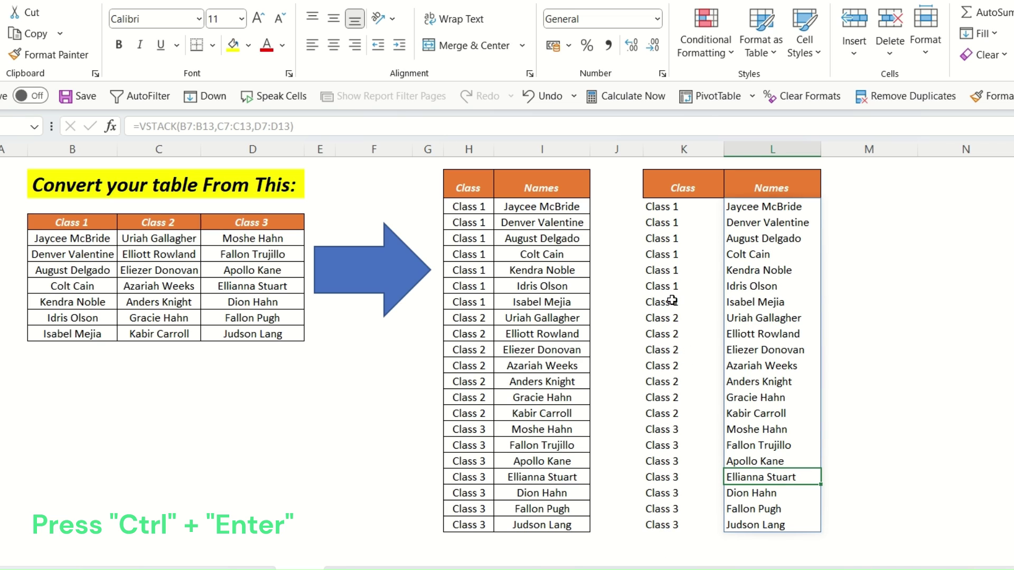
Copy the finished Class/Names list in K:L and paste it over itself as values.
left_click_drag(671, 206, 760, 527)
key("ctrl+c")
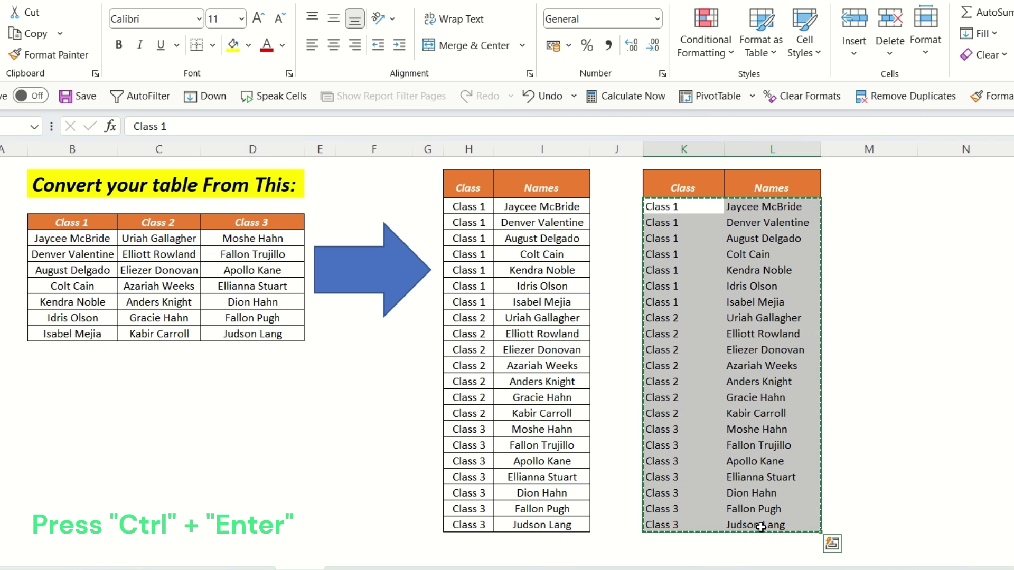
key("ctrl+alt+v")
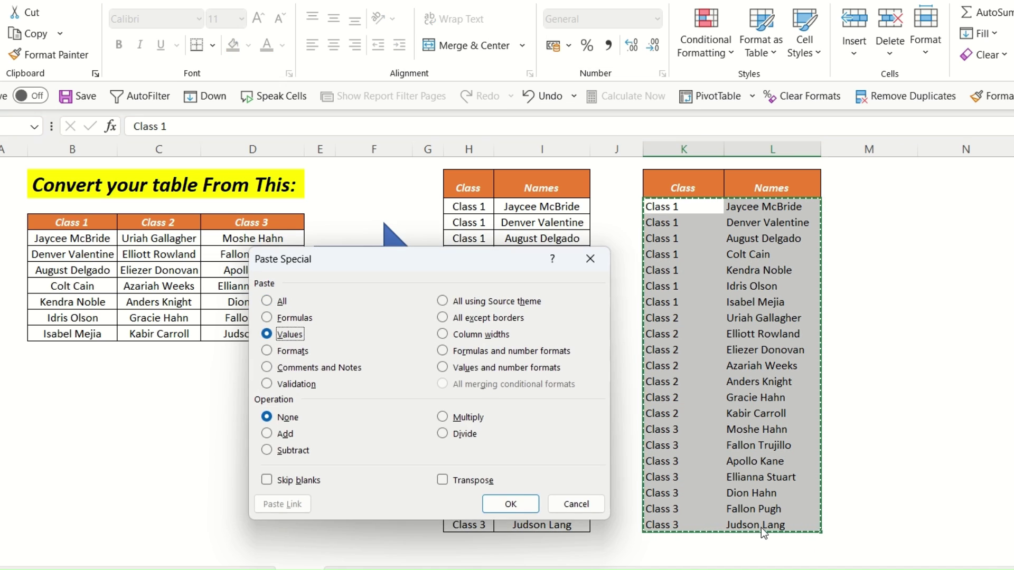
key("Return")
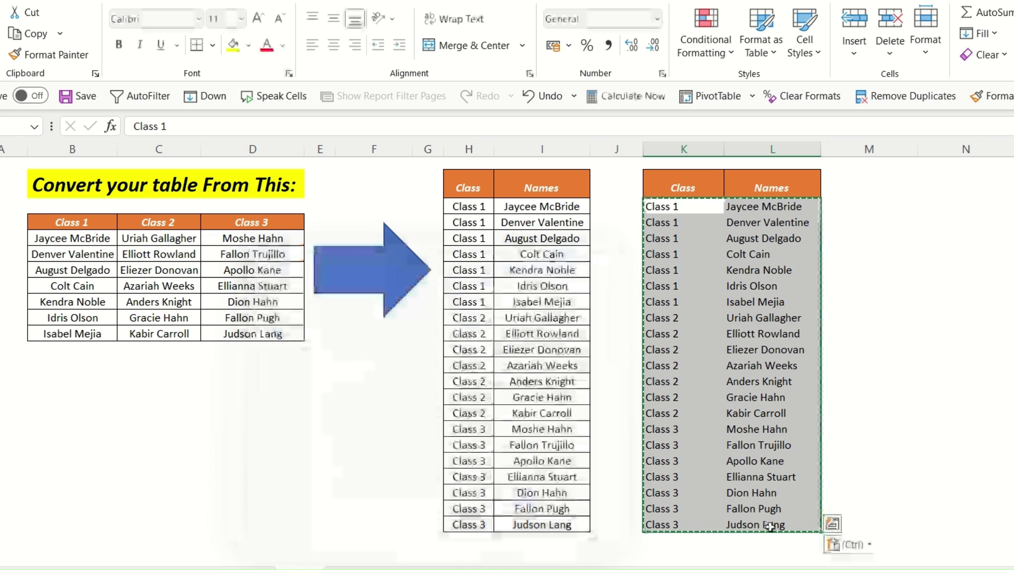
left_click(792, 459)
key("Escape")
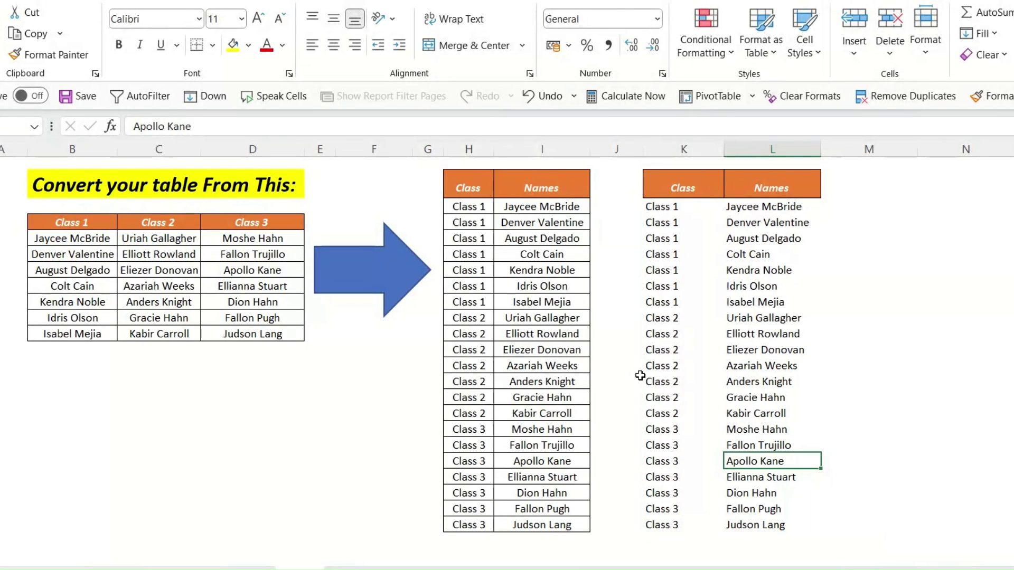
Highlight the class table and Class/Names list, then those on the Excel Tailor sheet (F6:H13, J4:K25).
left_click_drag(69, 223, 269, 331)
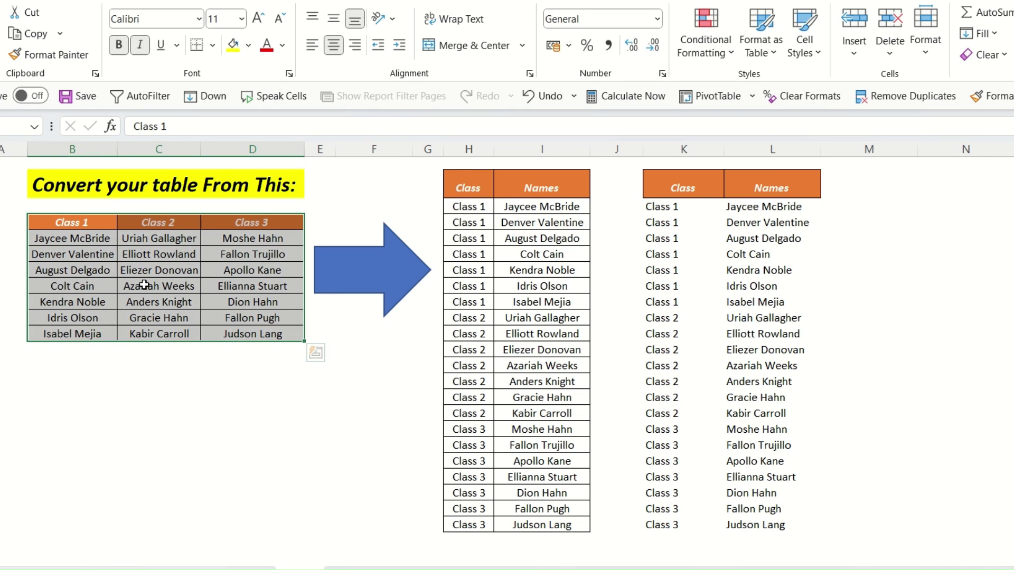
left_click_drag(466, 188, 551, 525)
left_click(774, 409)
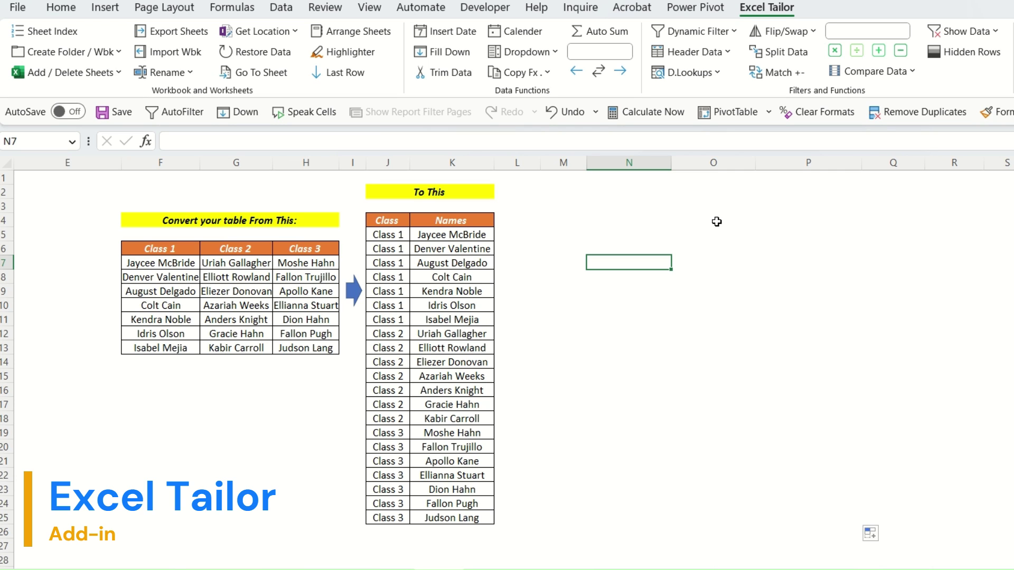
left_click_drag(150, 249, 312, 347)
left_click_drag(388, 220, 473, 517)
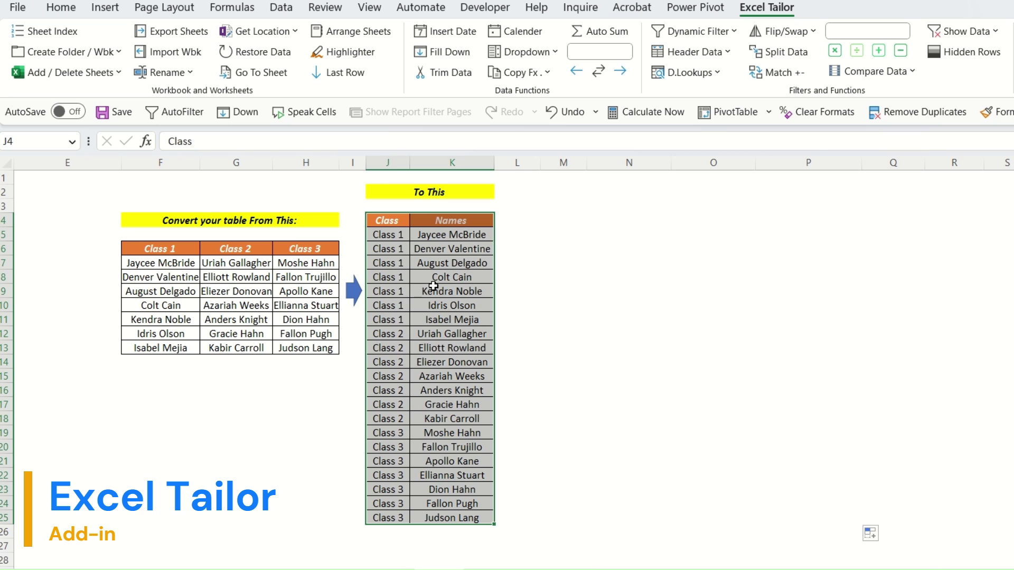
Join names F7:H13 by rows into P4 with Excel Tailor's Join by rows.
left_click(777, 220)
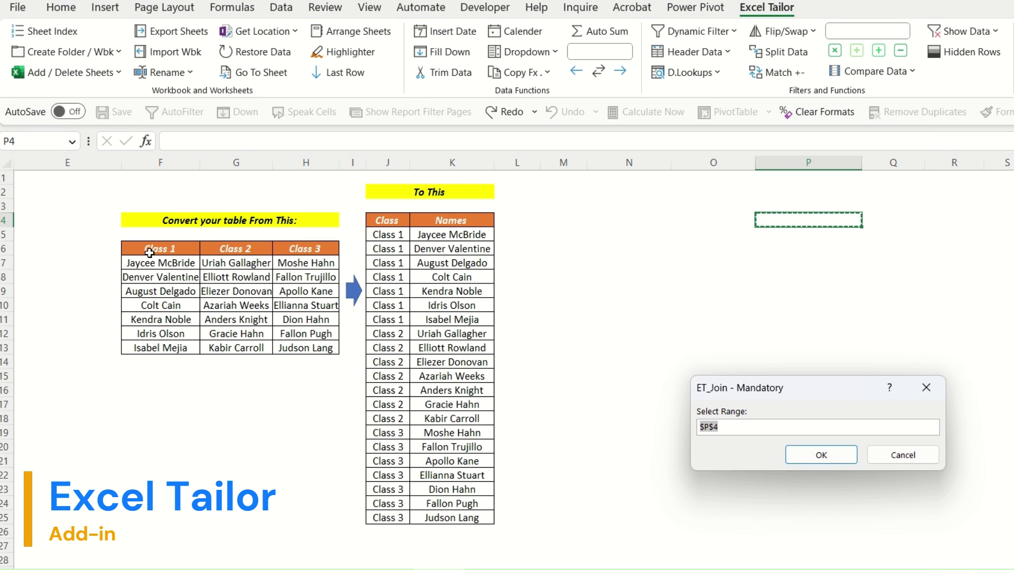
left_click_drag(150, 260, 305, 344)
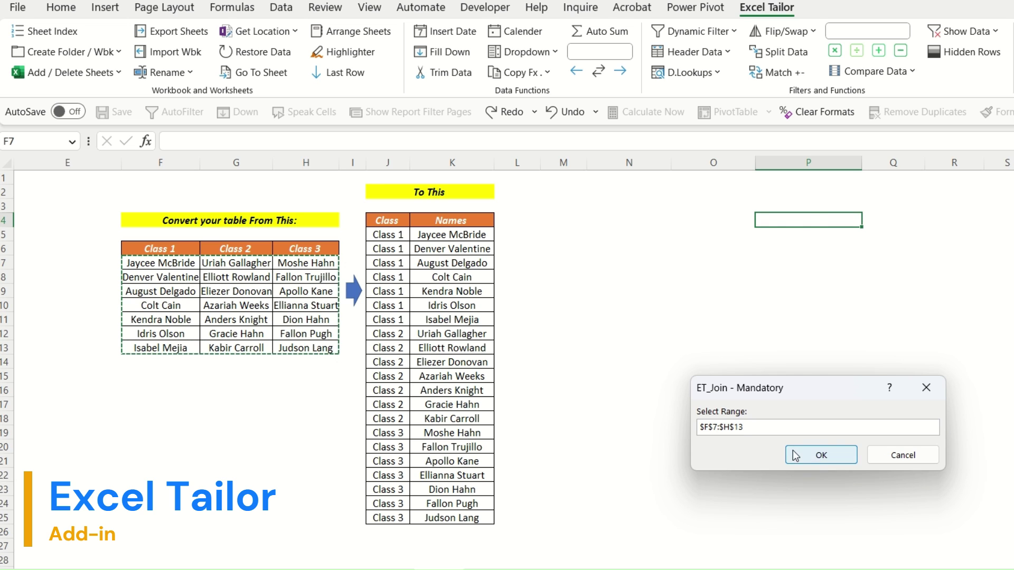
left_click(818, 453)
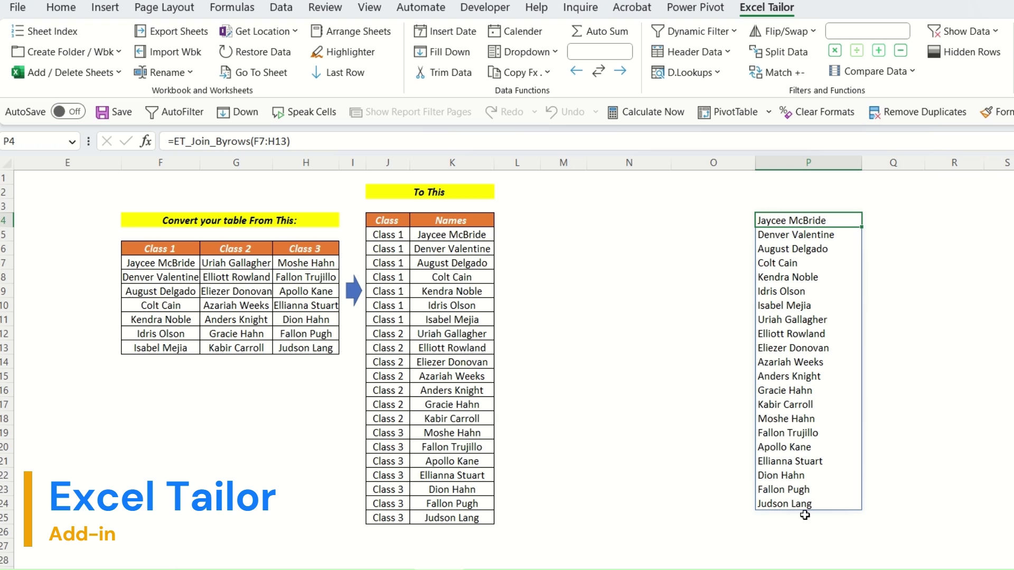
left_click(731, 222)
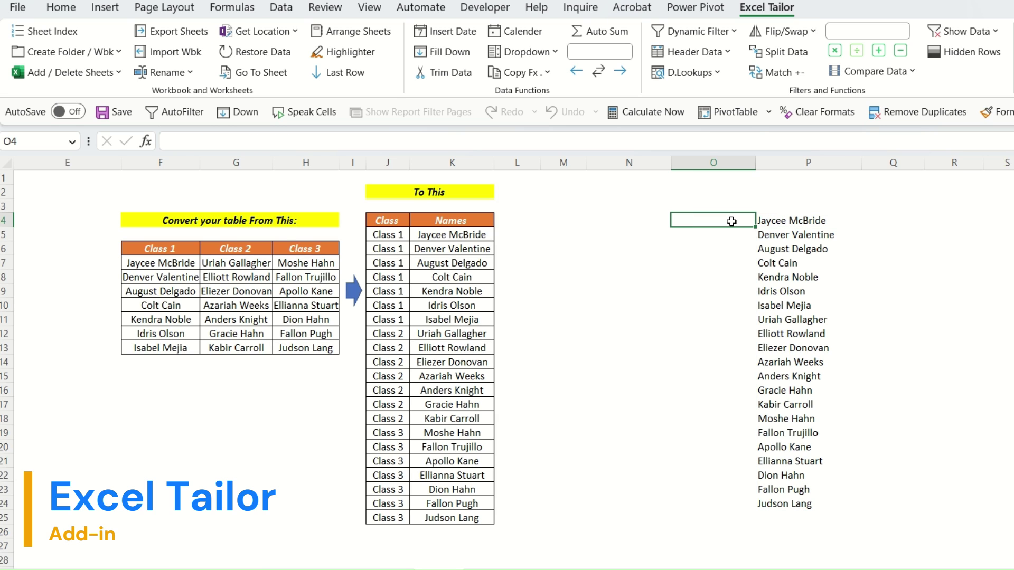
Start an XLOOKUP in O4 that looks up P4 in the locked name row $F$7:$H$7.
type("=xllo")
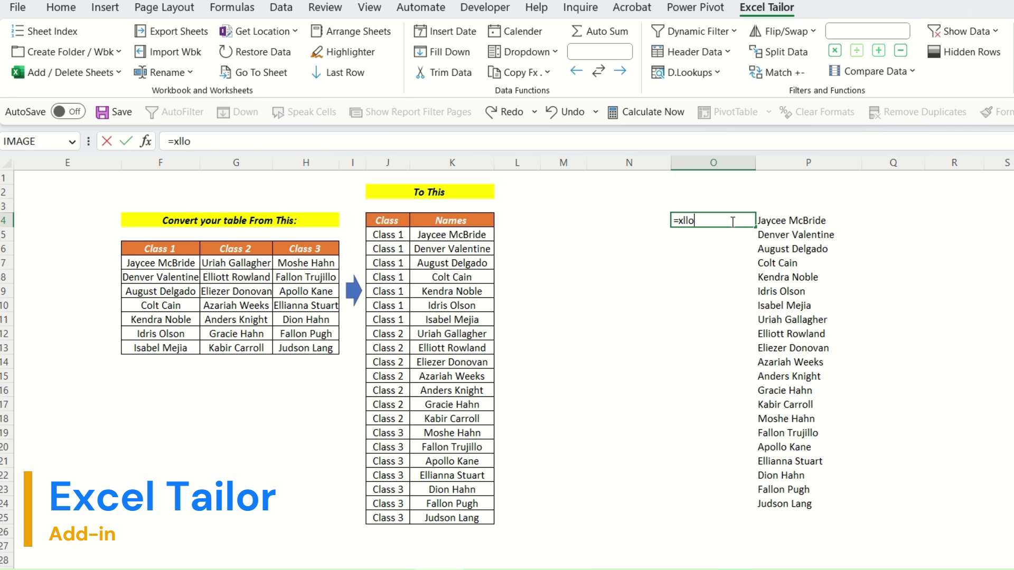
key("BackSpace")
key("BackSpace")
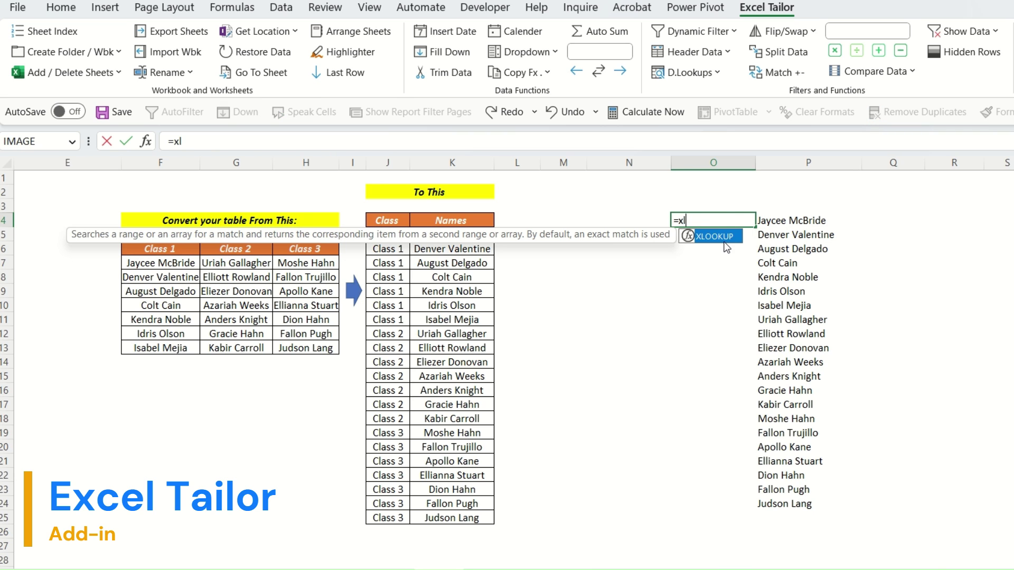
double_click(720, 236)
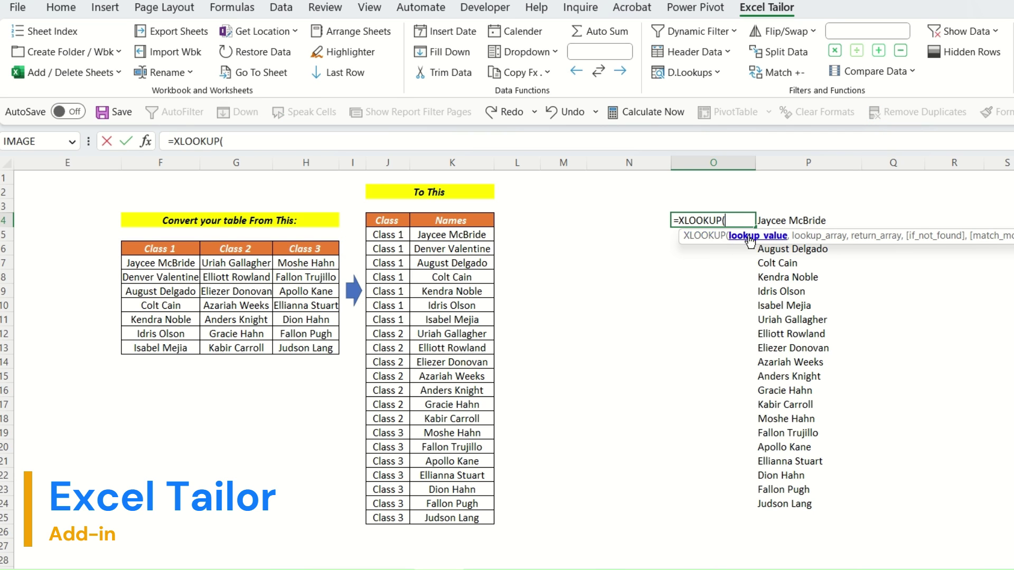
left_click(800, 220)
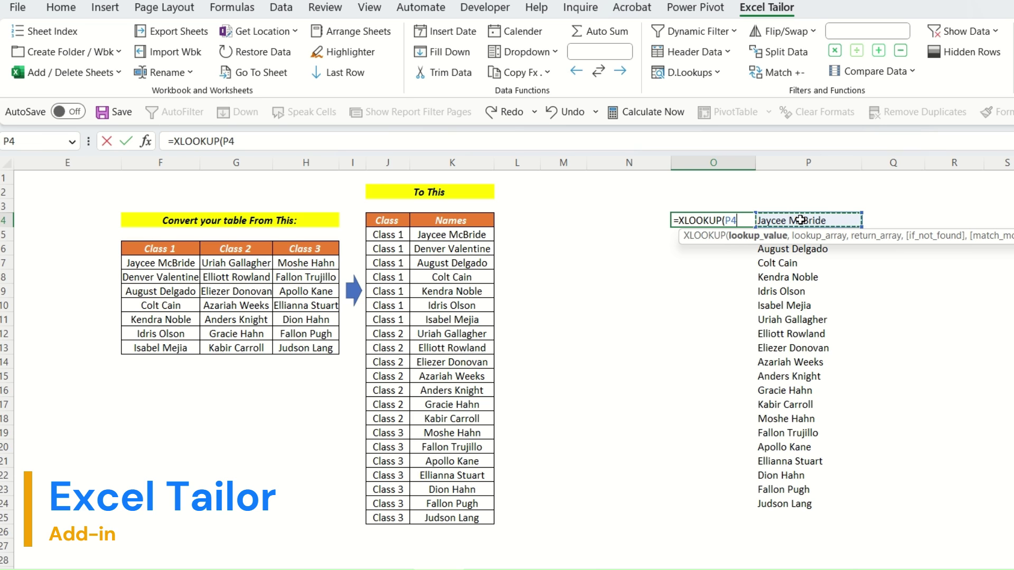
type(",")
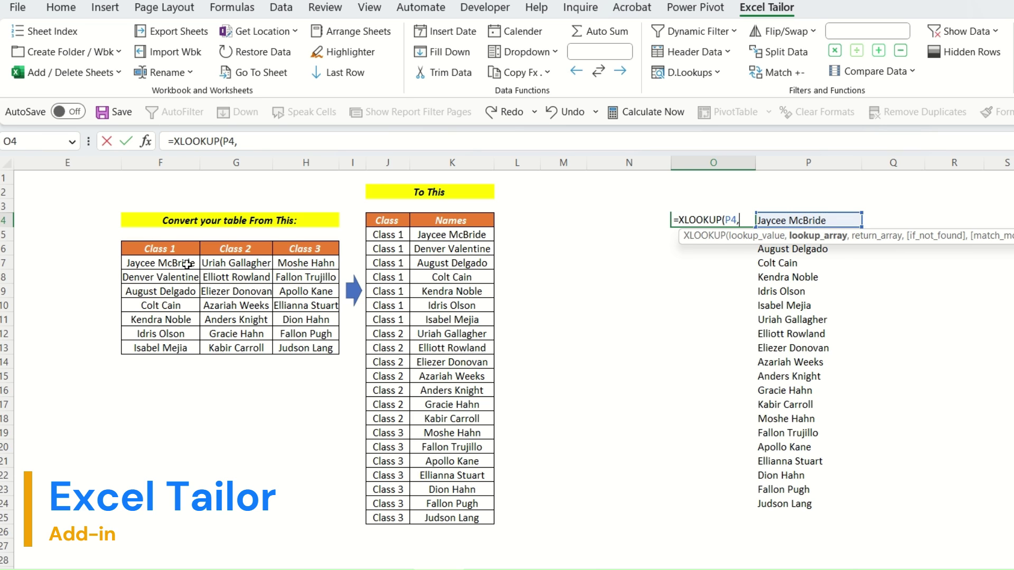
left_click_drag(185, 262, 299, 268)
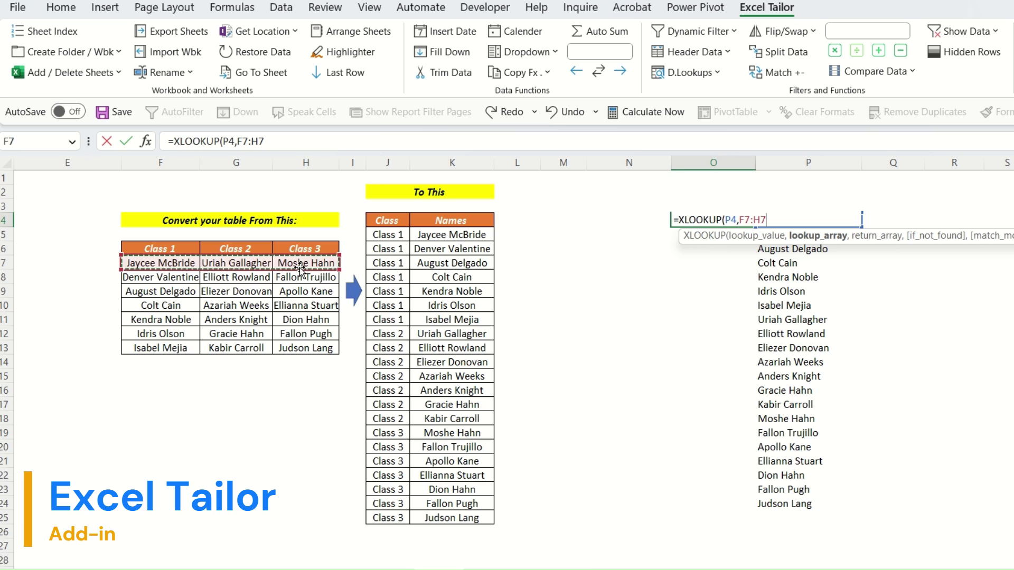
key("F4")
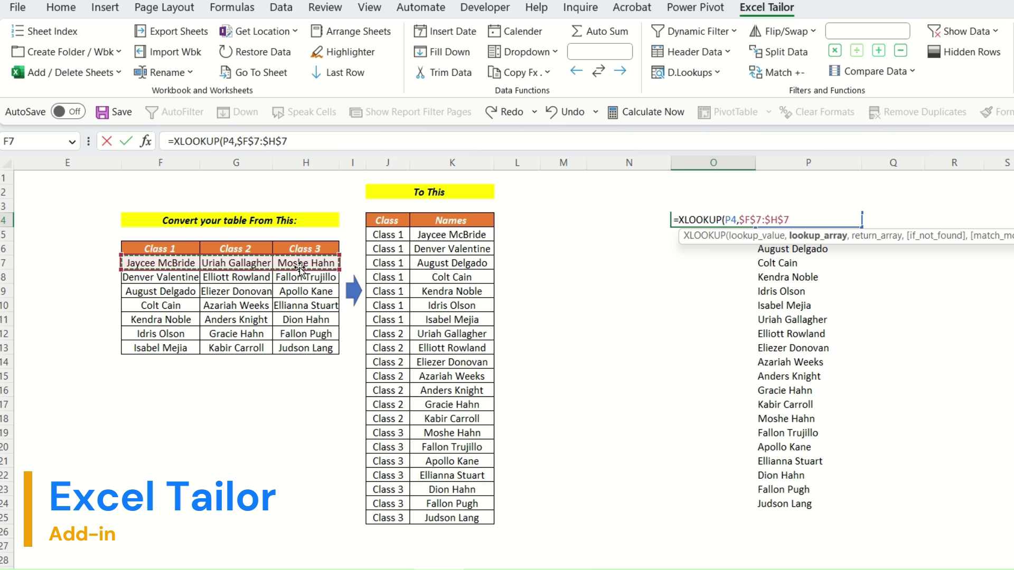
Finish the formula with the locked return range $F$6:$H$6, then copy it down to O24.
type(",")
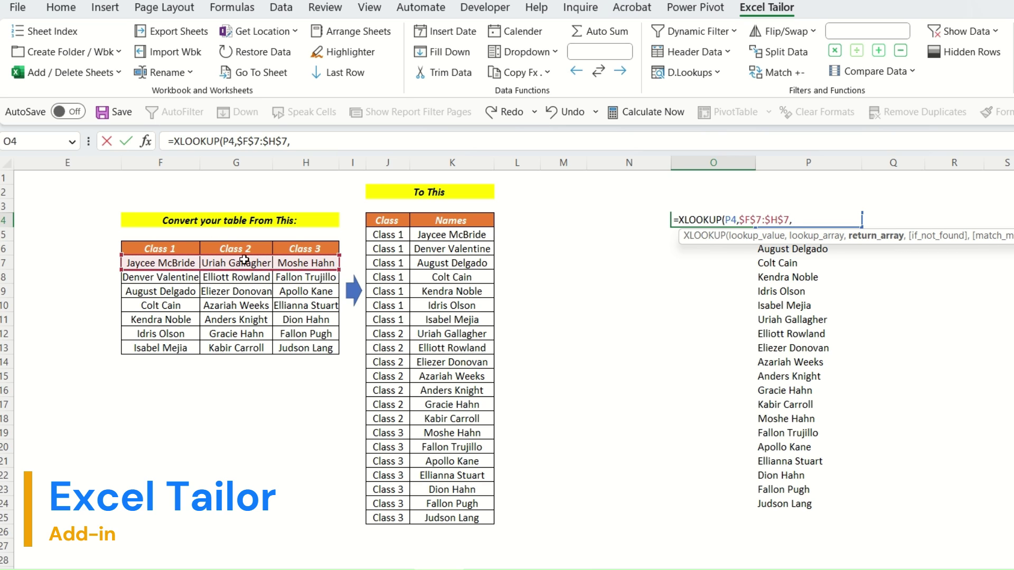
left_click_drag(169, 244, 288, 247)
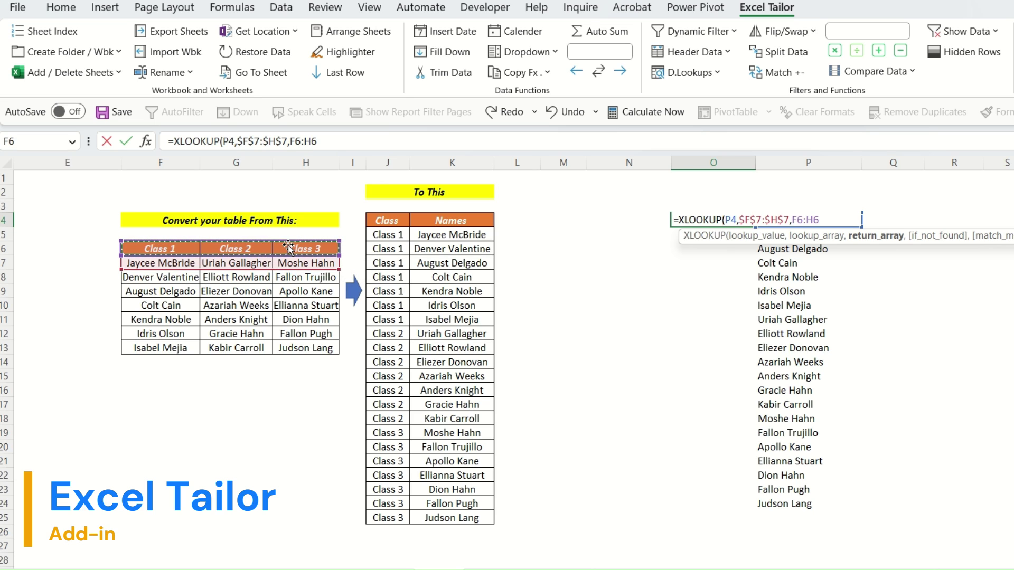
key("F4")
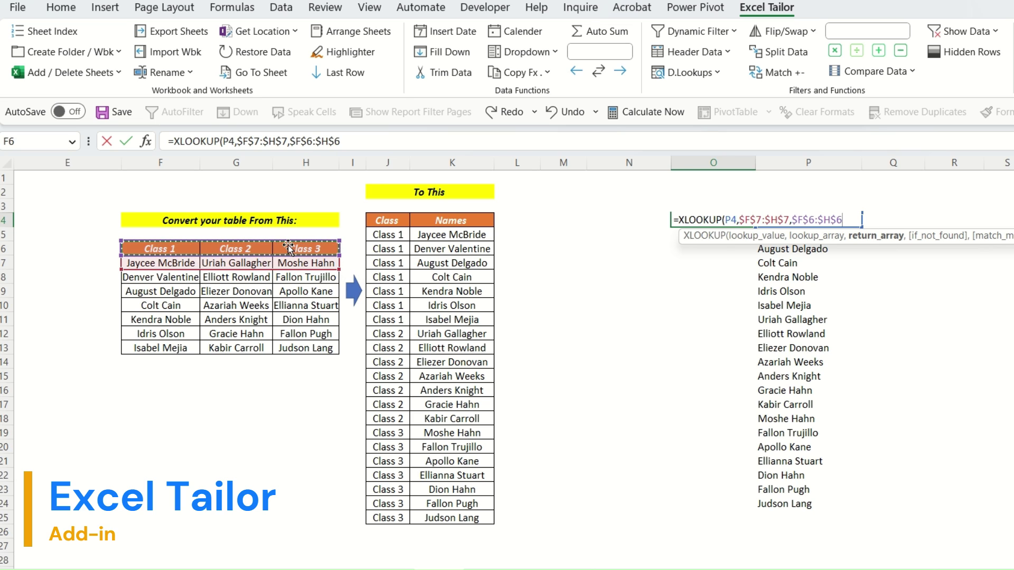
type(")")
key("Return")
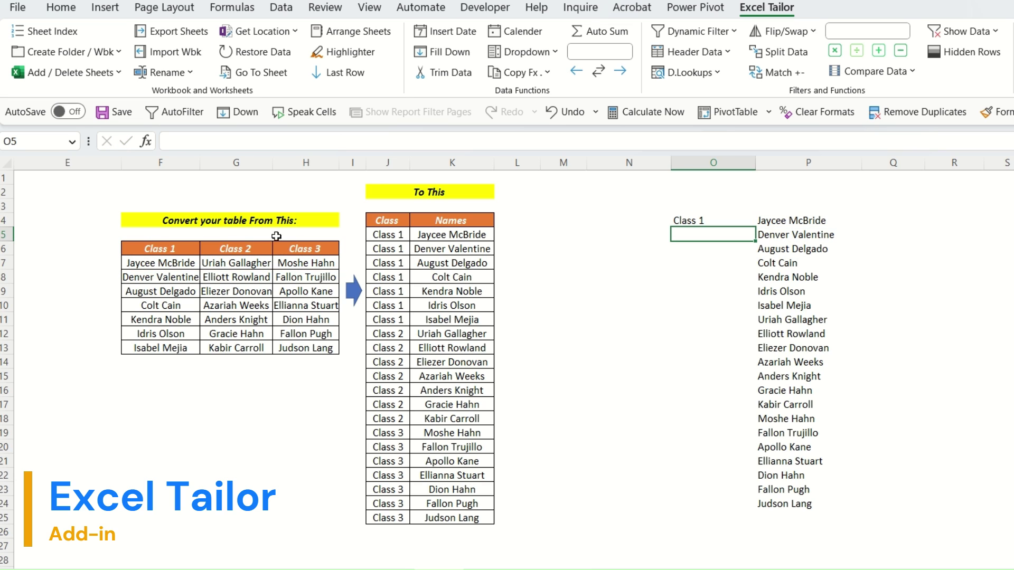
left_click(700, 218)
double_click(755, 227)
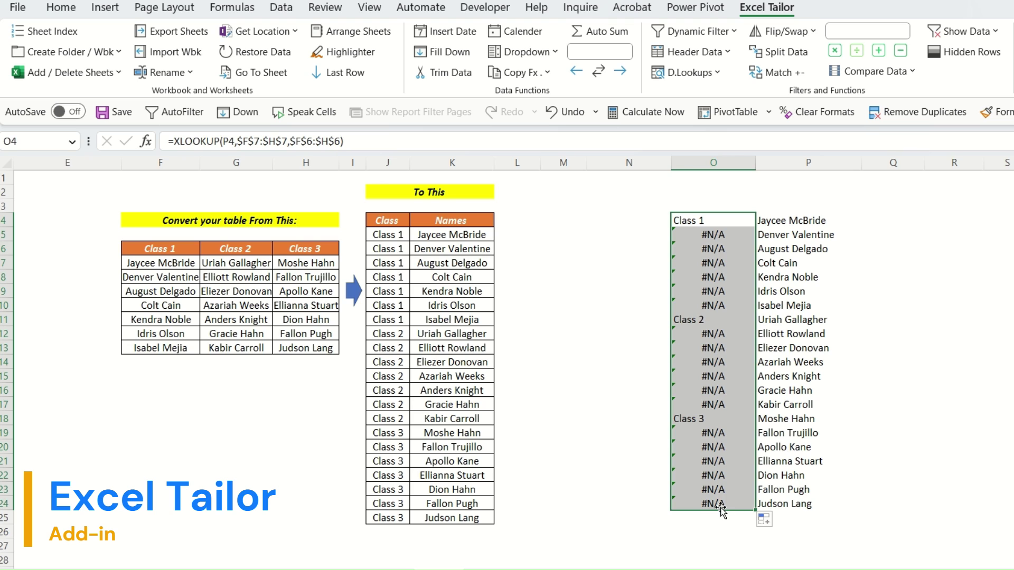
Convert O4:O24 to plain values with Excel Tailor's Copy formulas as values, In Filtered cells.
left_click(548, 74)
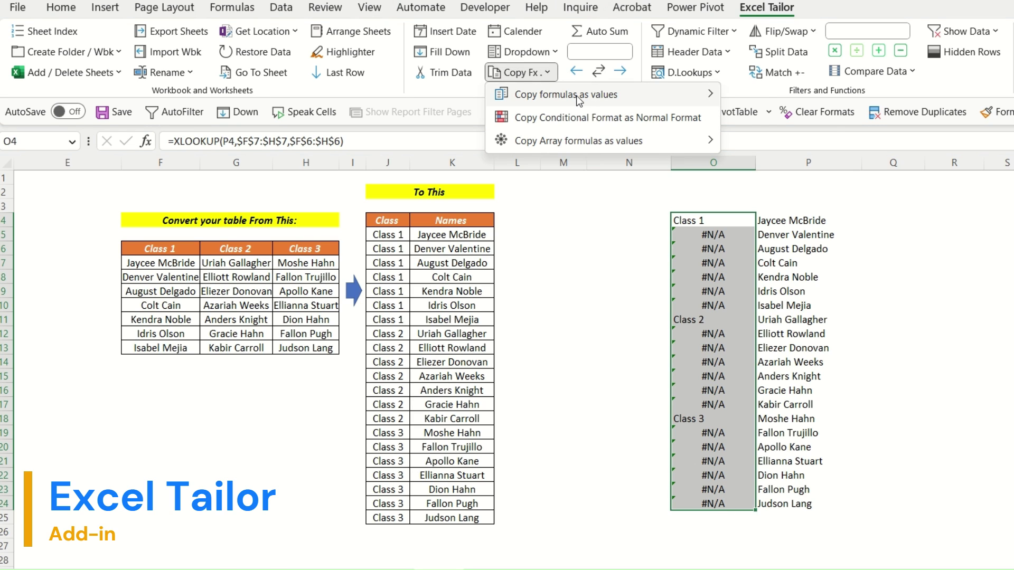
mouse_move(579, 99)
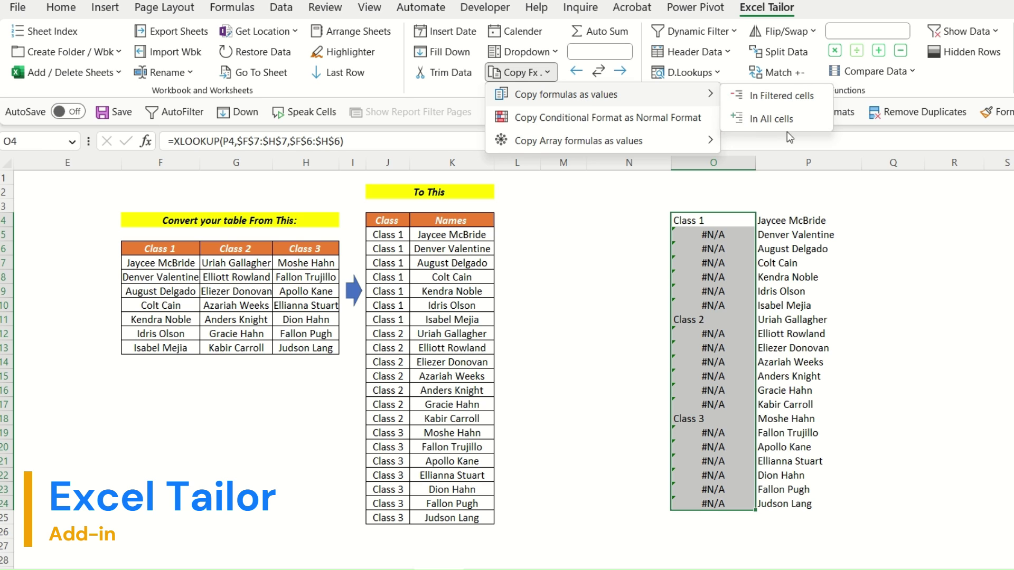
left_click(785, 100)
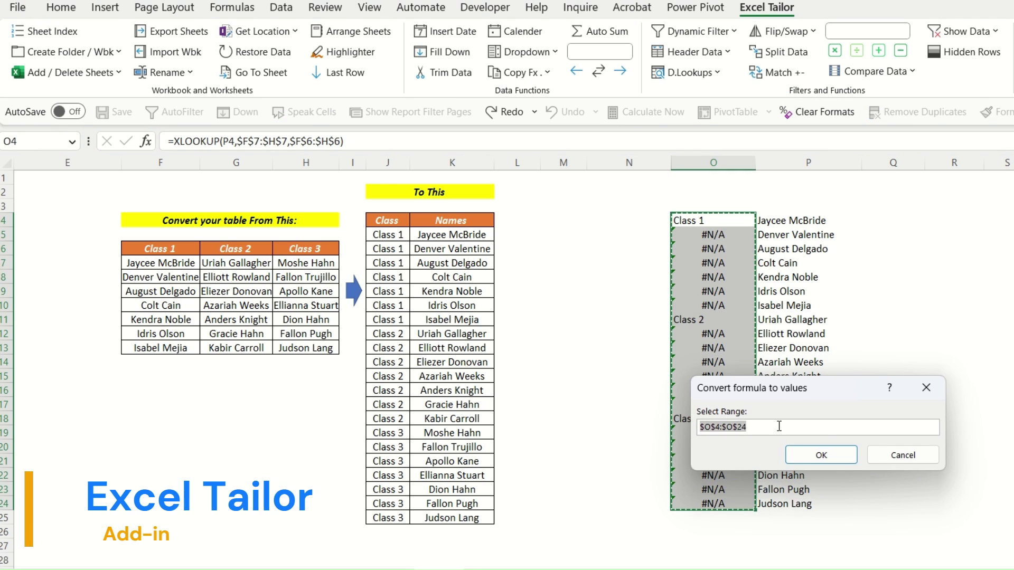
left_click(836, 458)
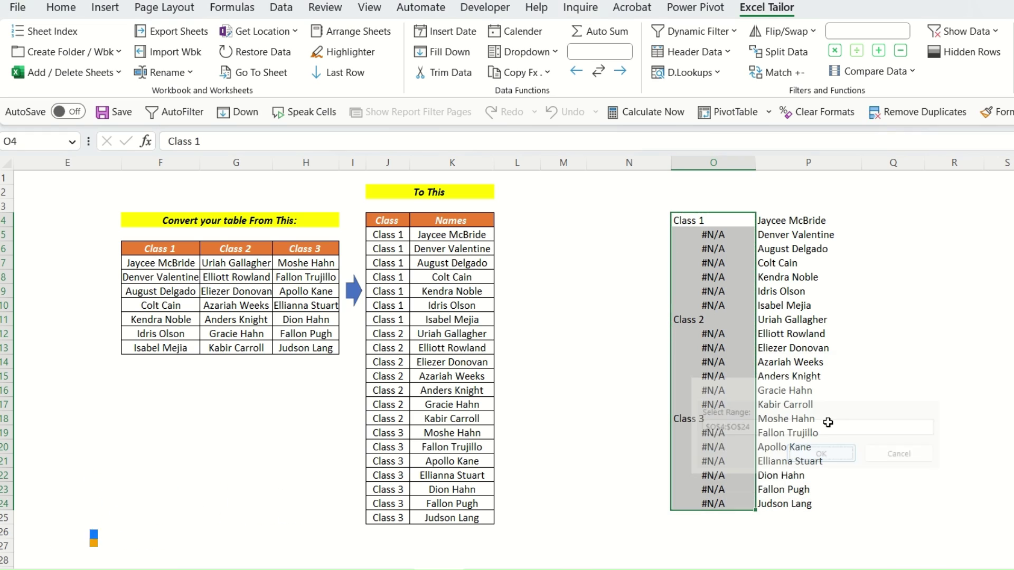
left_click(712, 248)
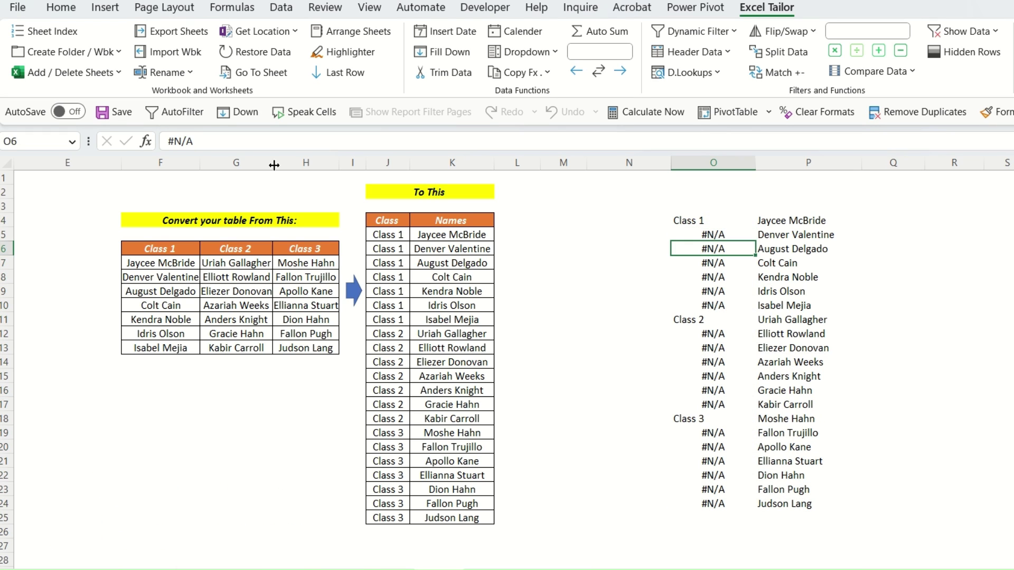
Blank out every #N/A in O4:O24 by replacing it with nothing.
left_click(726, 300)
left_click_drag(712, 220, 712, 499)
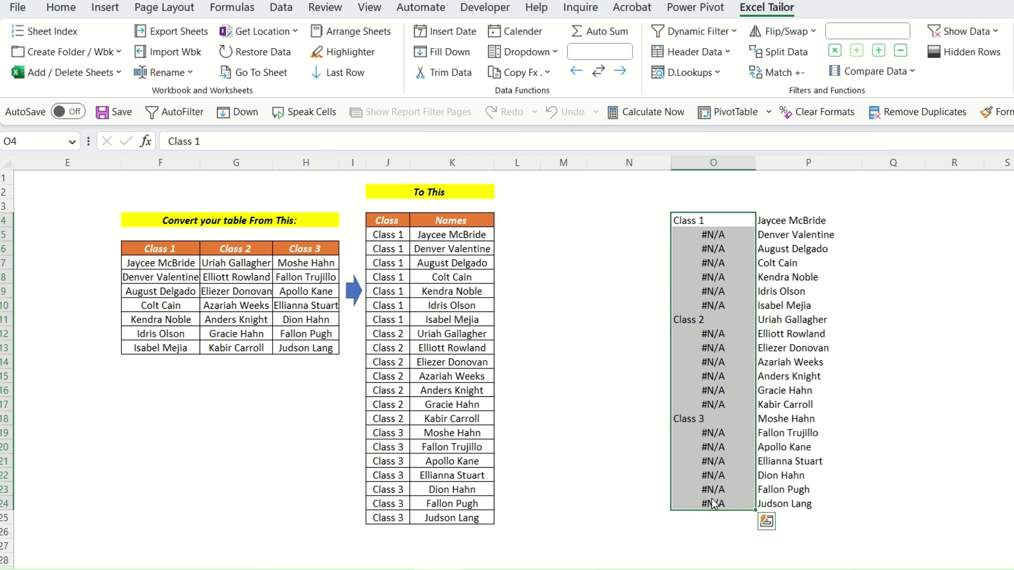
key("ctrl+f")
left_click_drag(788, 386, 884, 299)
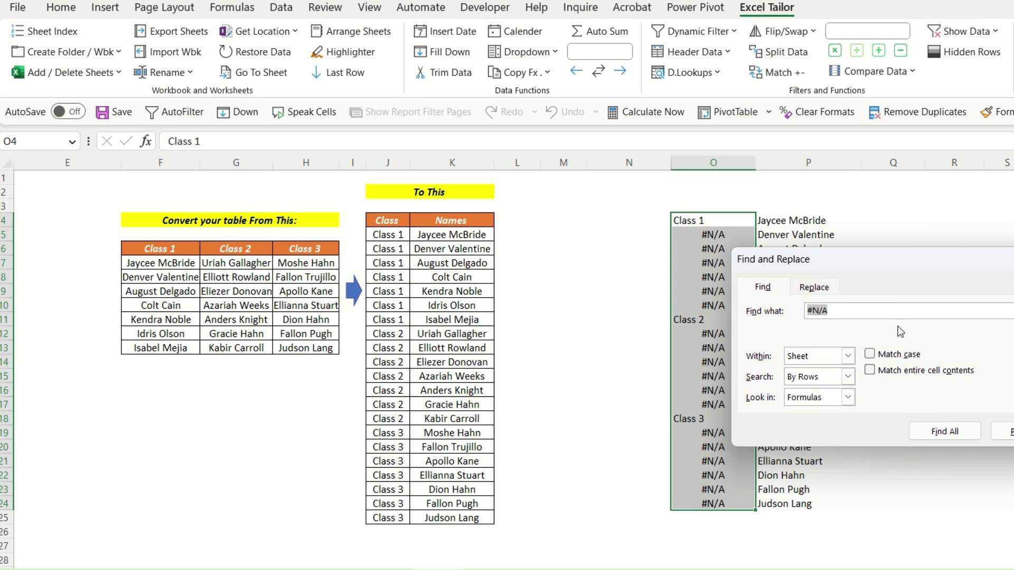
left_click(814, 287)
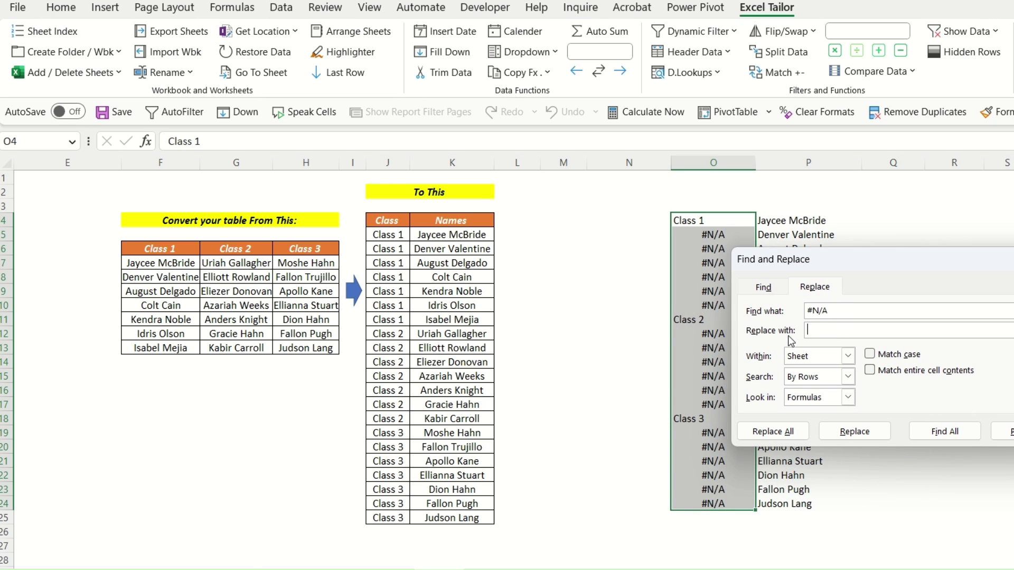
left_click(773, 431)
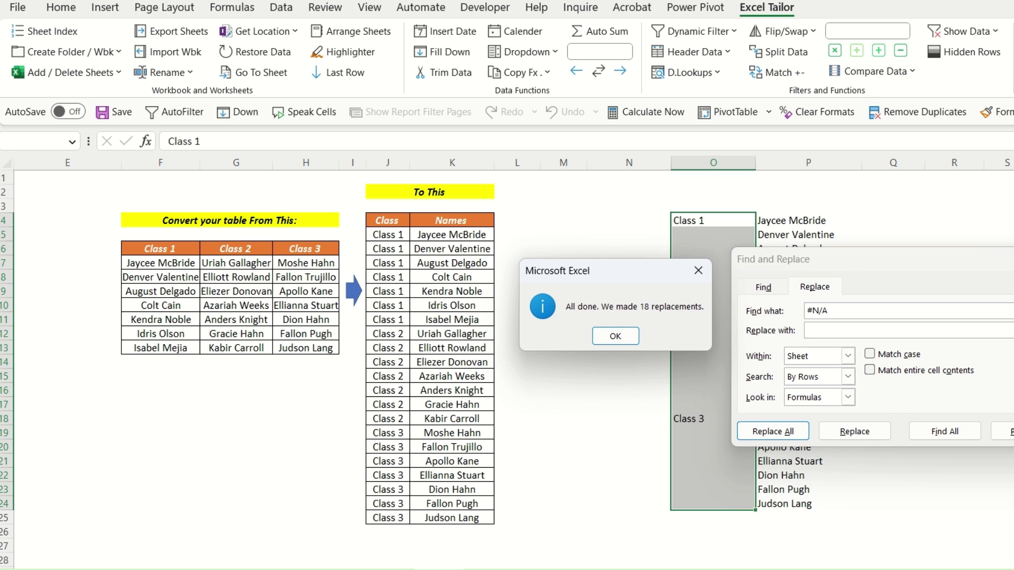
left_click(615, 338)
left_click_drag(837, 264, 670, 272)
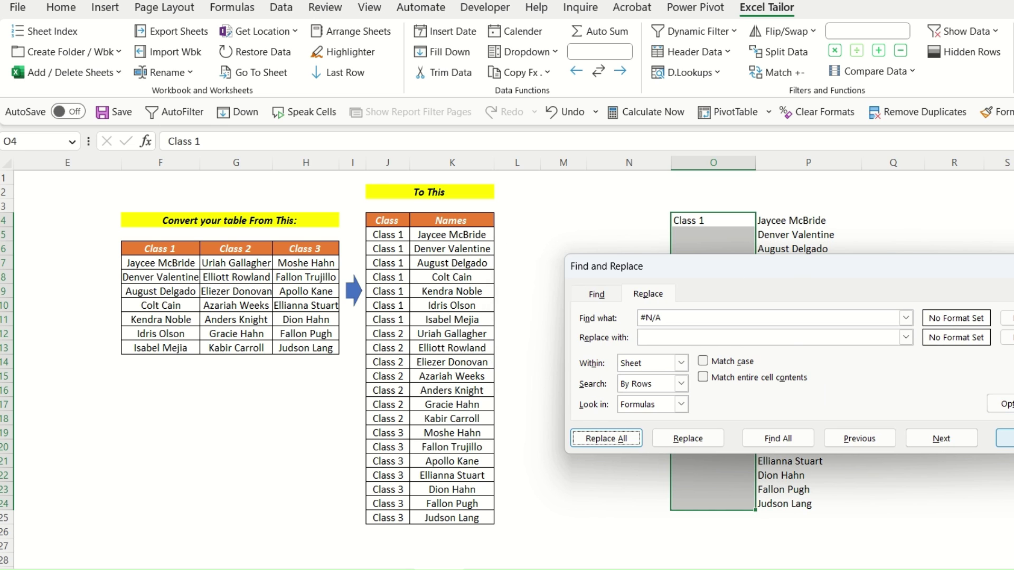
left_click(1003, 438)
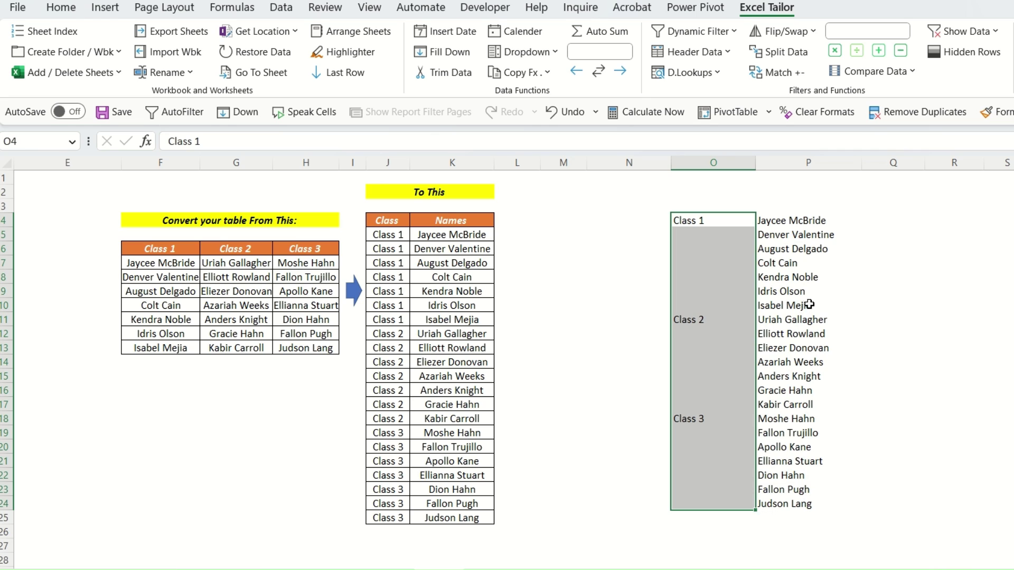
Fill each blank in O4:O24 with the class label above using Excel Tailor's Fill Down.
left_click(870, 322)
left_click_drag(700, 220, 721, 499)
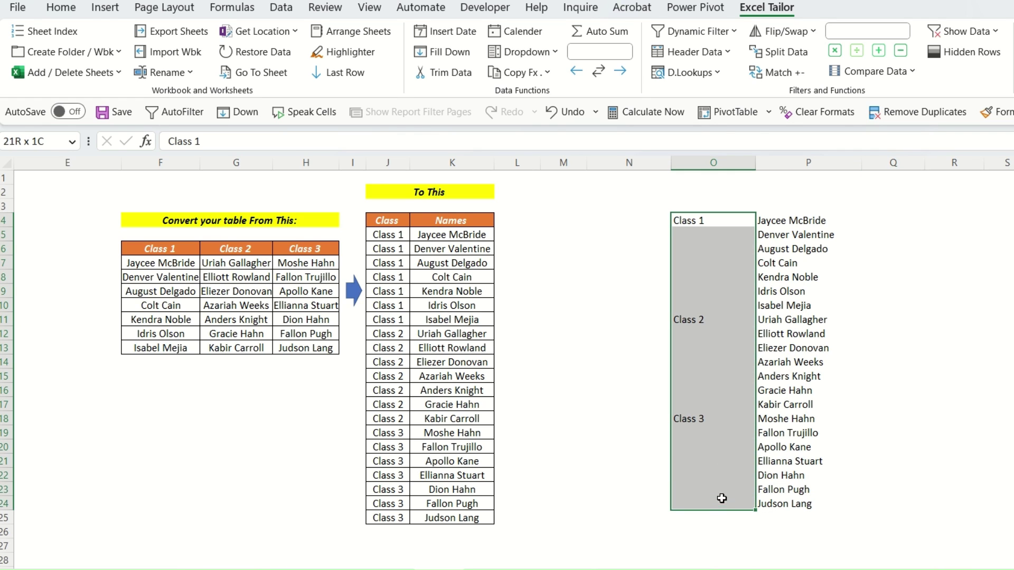
left_click(451, 53)
left_click(990, 347)
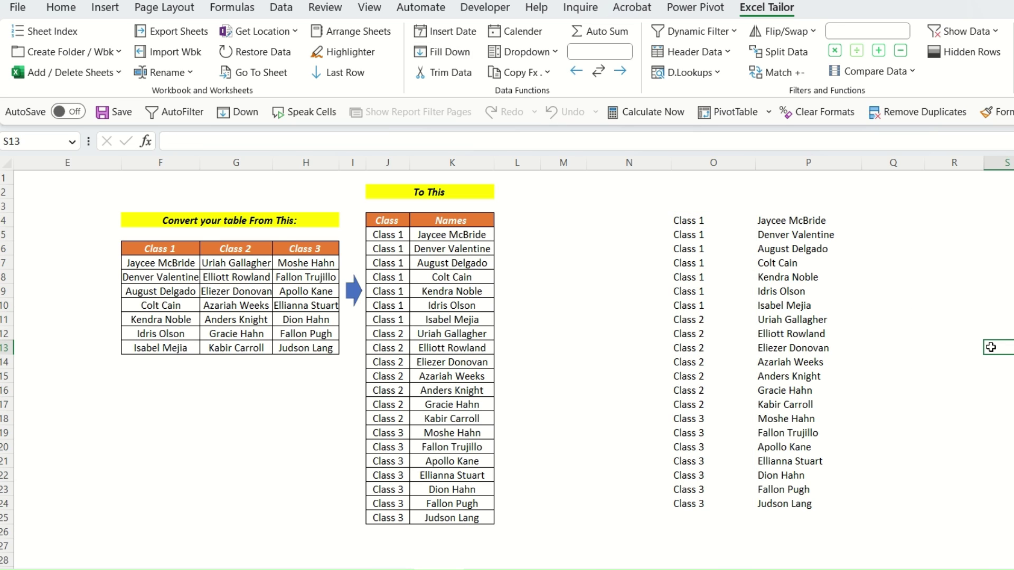